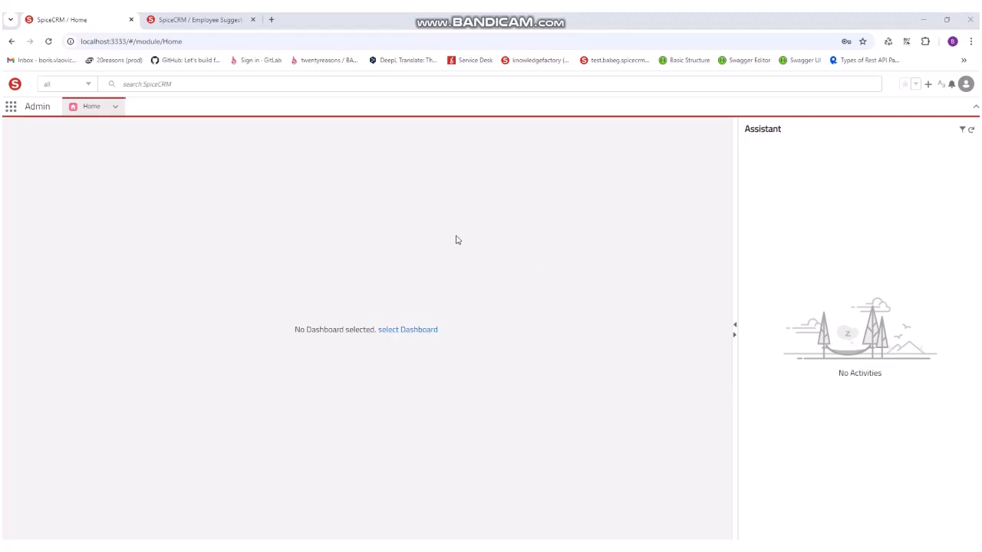
Step: Open the Test Call record from the Calls module
{"action": "left_click", "coordinate": [11, 106]}
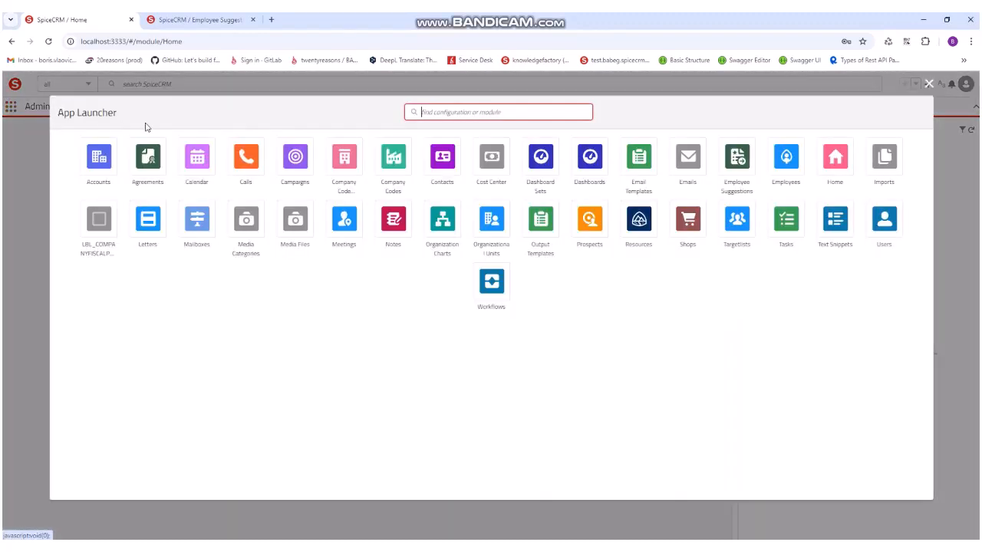
{"action": "left_click", "coordinate": [244, 165]}
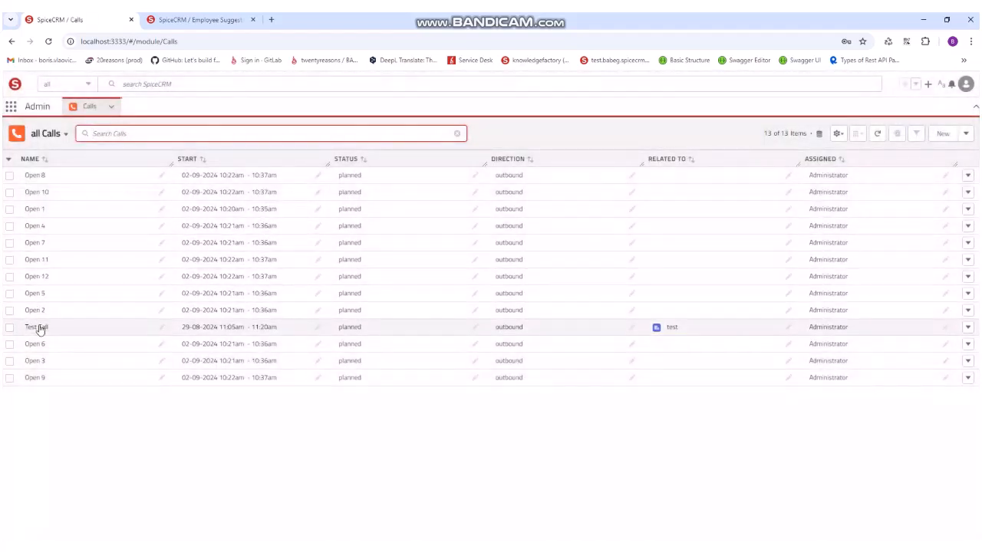
{"action": "left_click", "coordinate": [36, 328]}
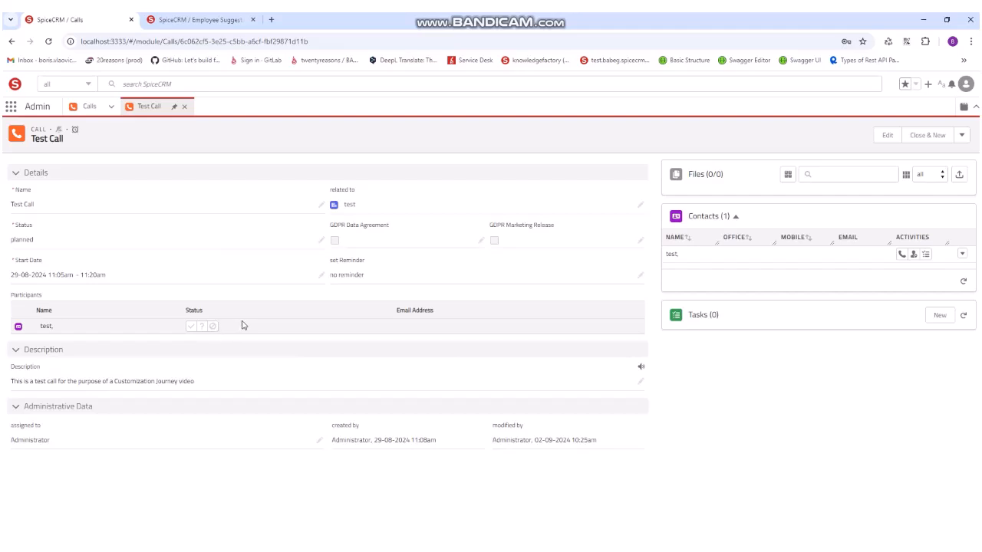
Step: Find Component Sets in the administration area by searching for "compo" and open the Componentset Manager
{"action": "left_click", "coordinate": [966, 83]}
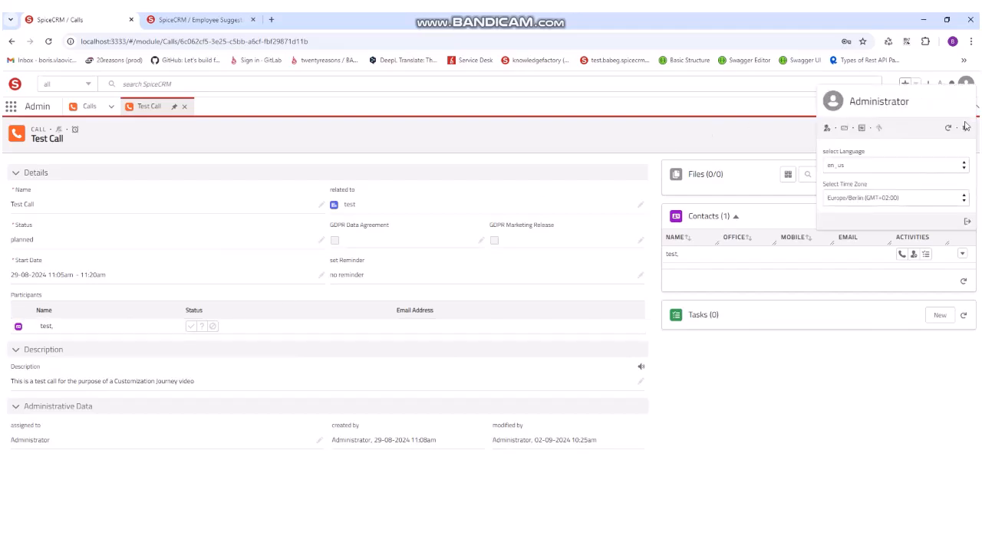
{"action": "left_click", "coordinate": [965, 128]}
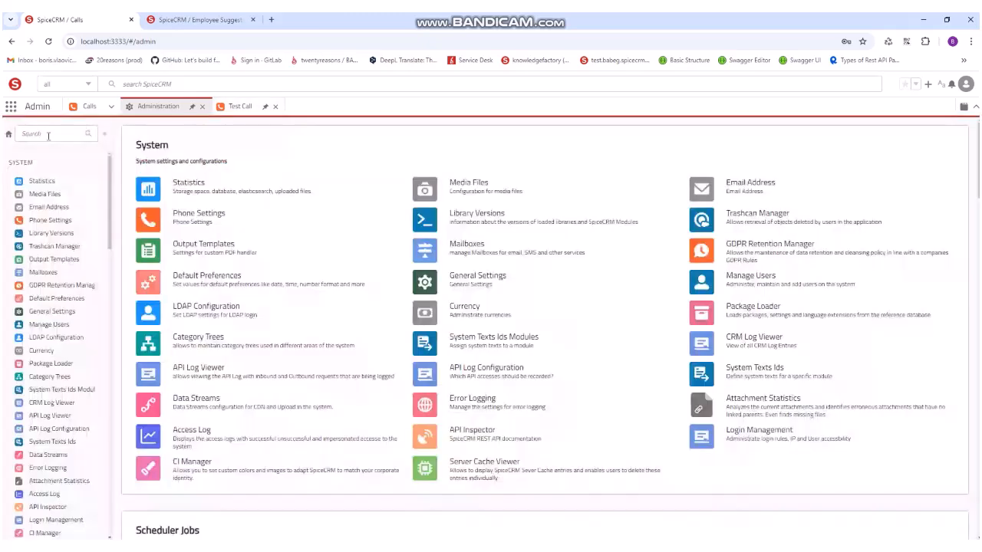
{"action": "left_click", "coordinate": [51, 135]}
{"action": "type", "text": "com"}
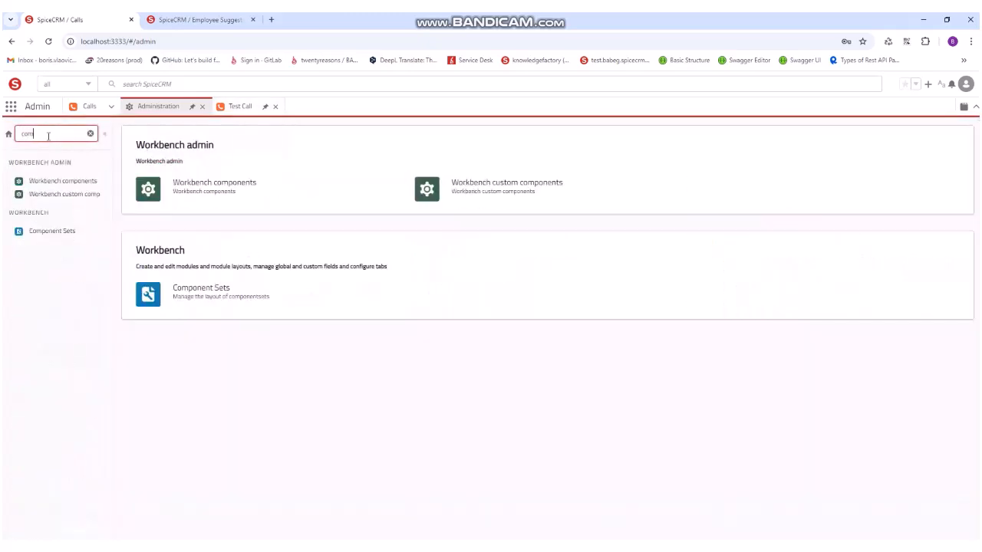
{"action": "type", "text": "po"}
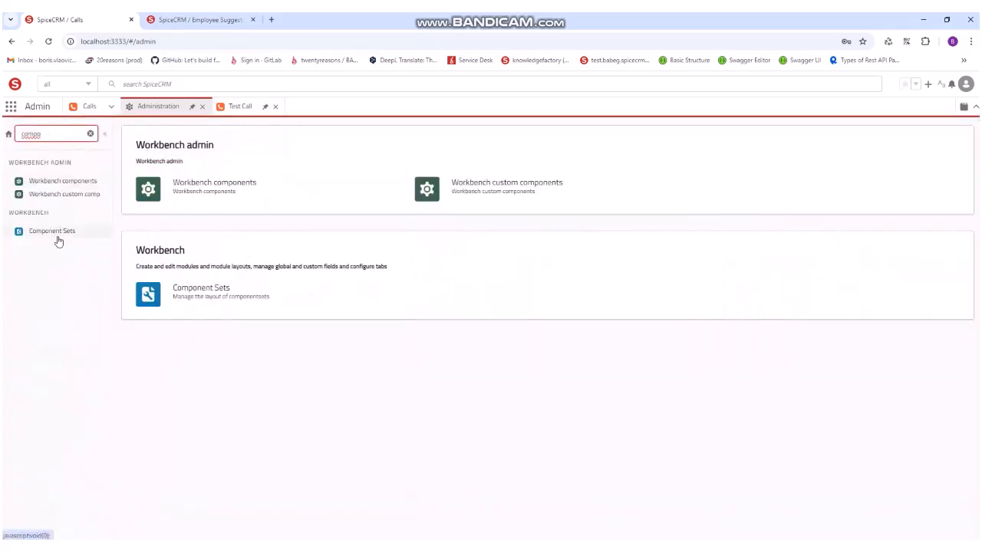
{"action": "left_click", "coordinate": [55, 232]}
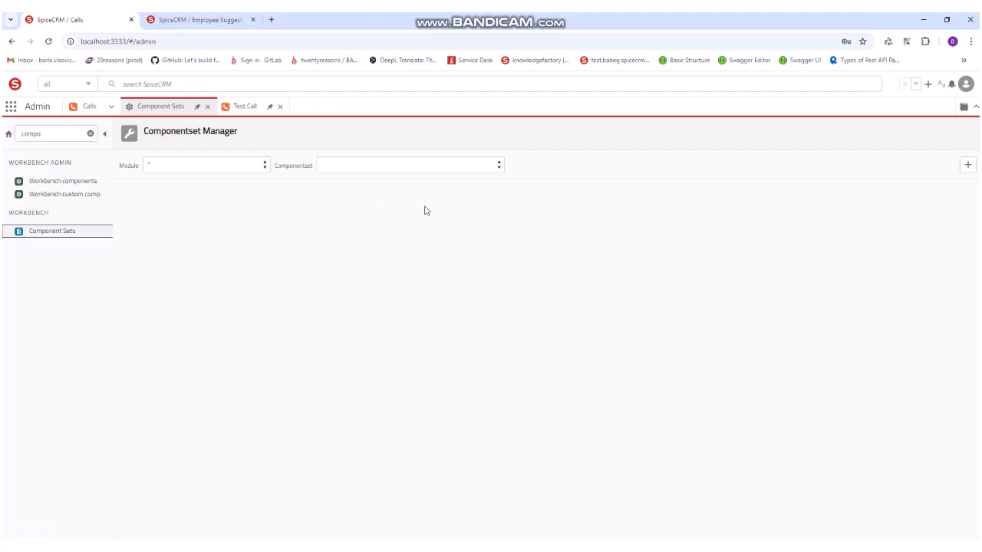
Step: Load the global Calls Details tab componentset of the Calls module
{"action": "left_click", "coordinate": [238, 170]}
{"action": "key", "text": "c"}
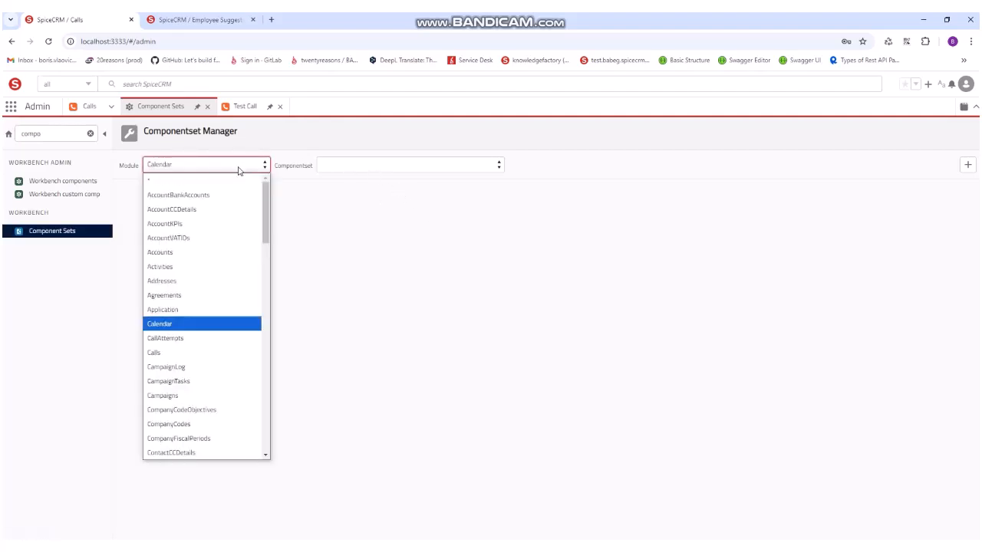
{"action": "left_click", "coordinate": [202, 352]}
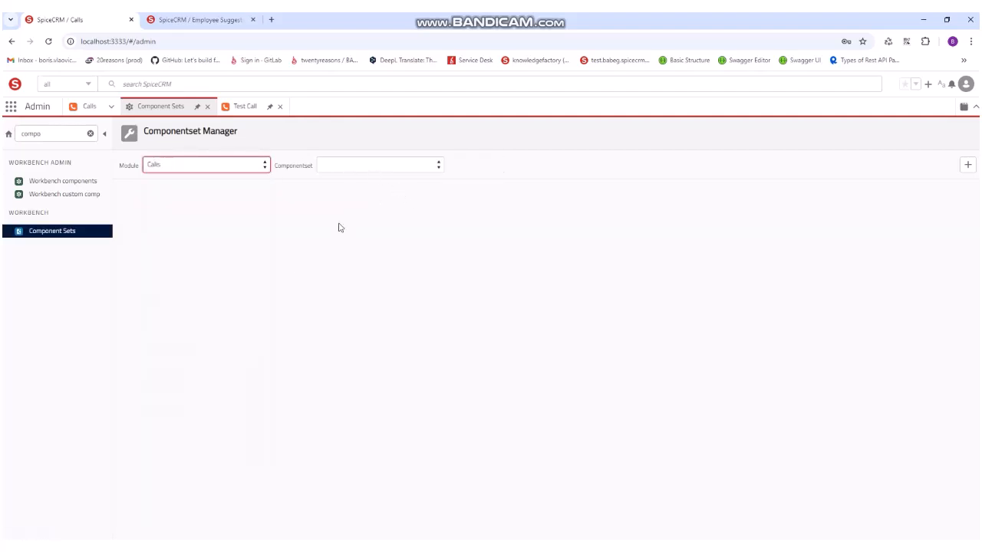
{"action": "left_click", "coordinate": [358, 170]}
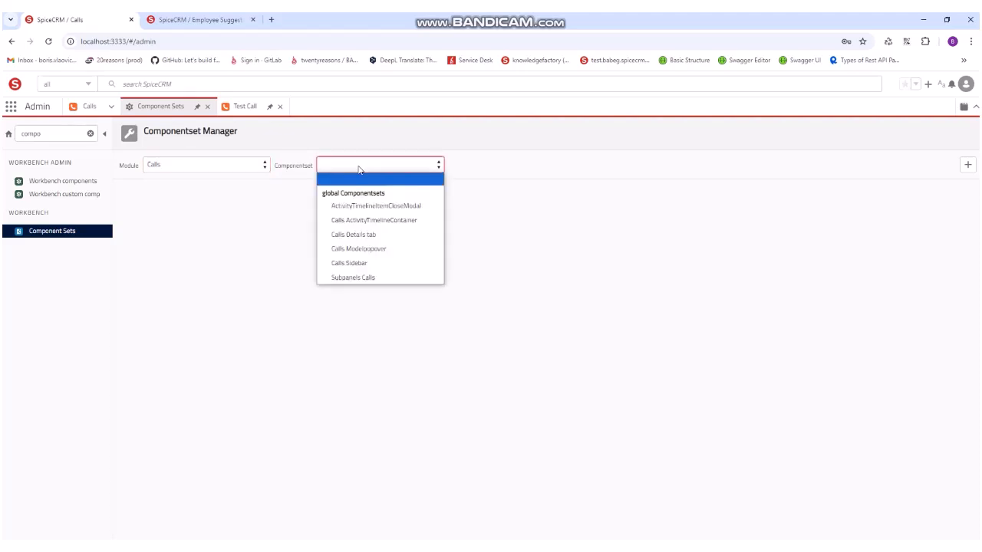
{"action": "left_click", "coordinate": [370, 235]}
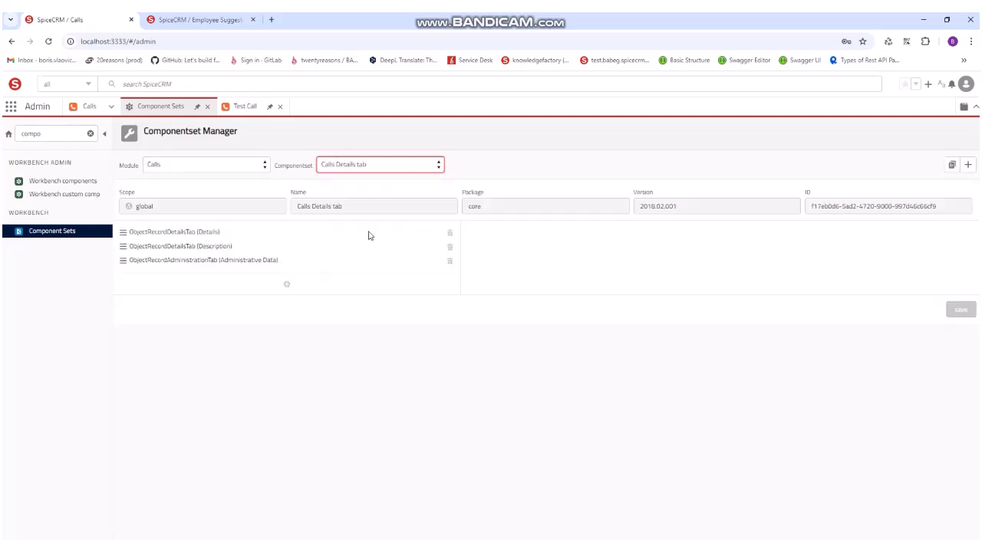
Step: Compare the componentset with the Test Call record and inspect its Details, Description and Administrative Data components
{"action": "left_click", "coordinate": [244, 109]}
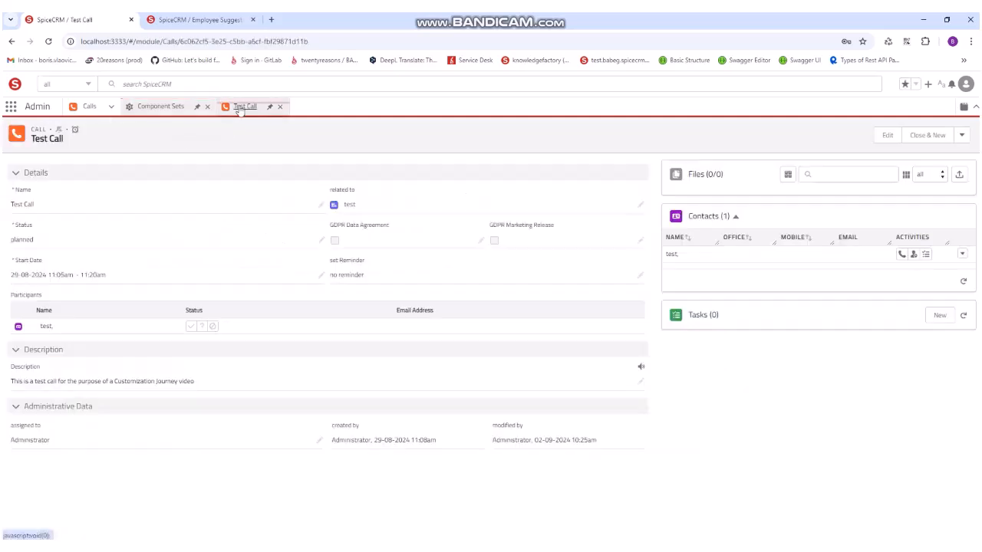
{"action": "left_click", "coordinate": [164, 108]}
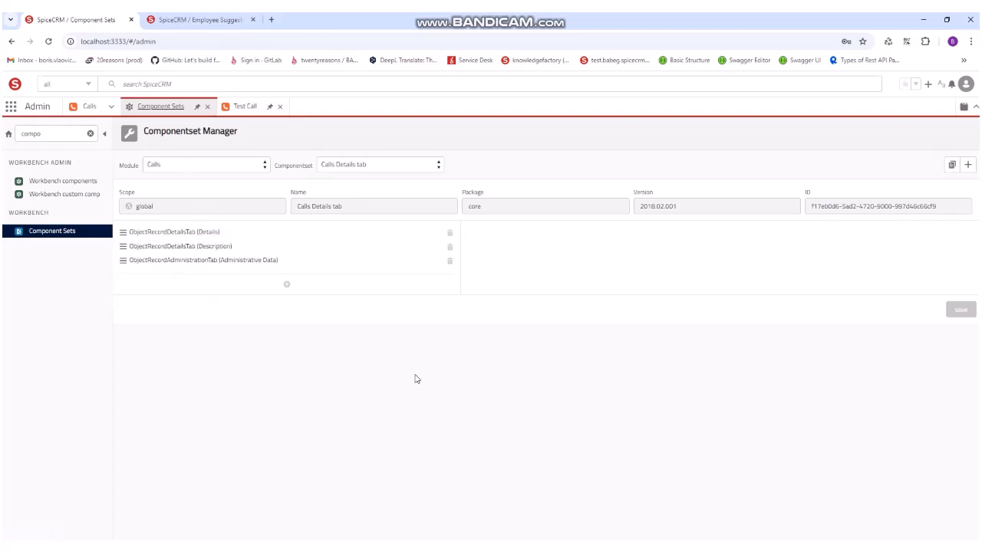
{"action": "left_click", "coordinate": [181, 233]}
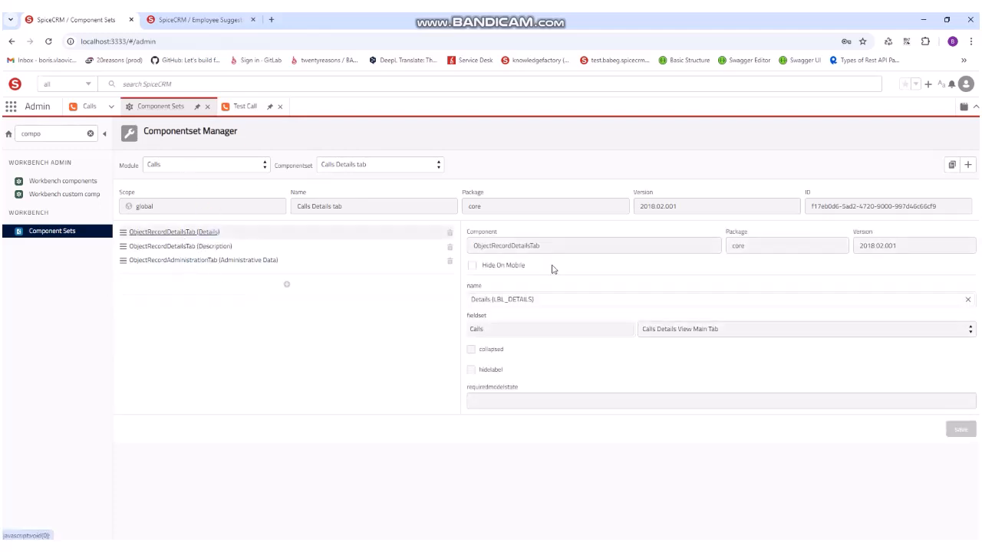
{"action": "left_click", "coordinate": [200, 246]}
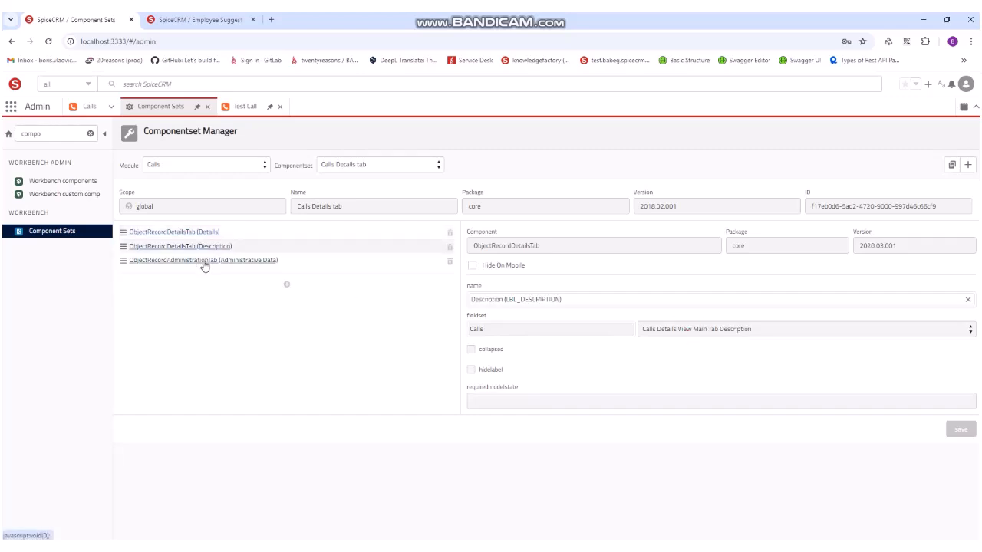
{"action": "left_click", "coordinate": [204, 261]}
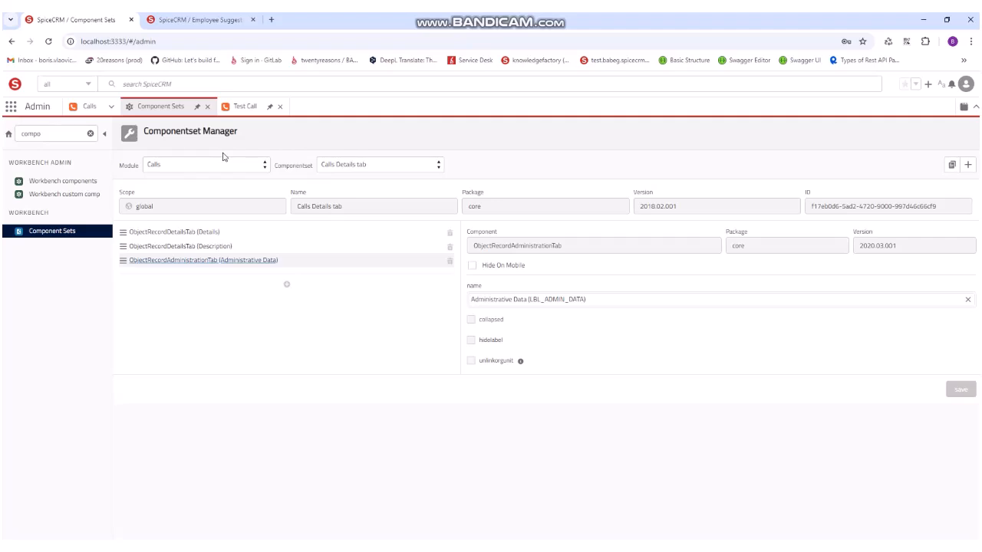
Step: Open the Employee Suggestions module and close the open Component Sets and Test Call pages
{"action": "left_click", "coordinate": [12, 106]}
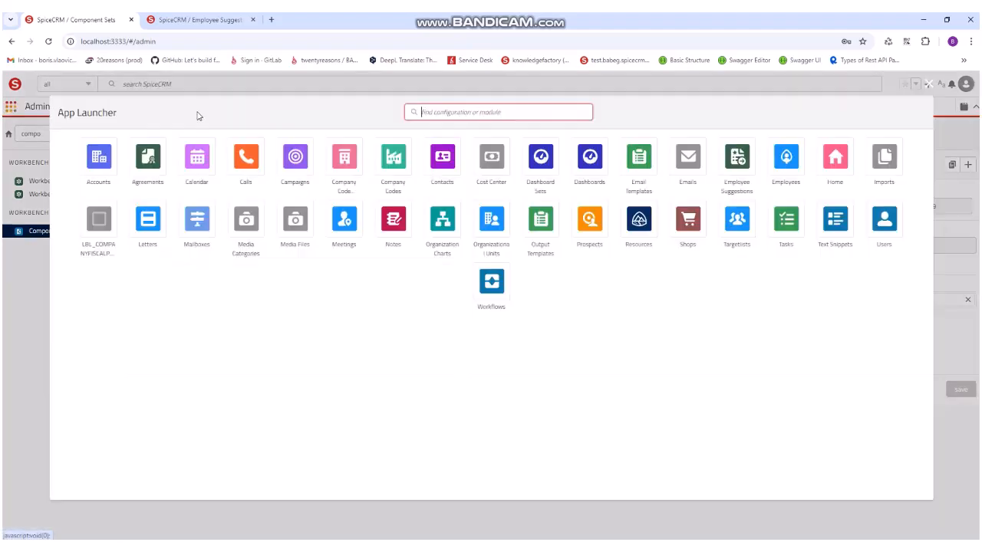
{"action": "left_click", "coordinate": [733, 159]}
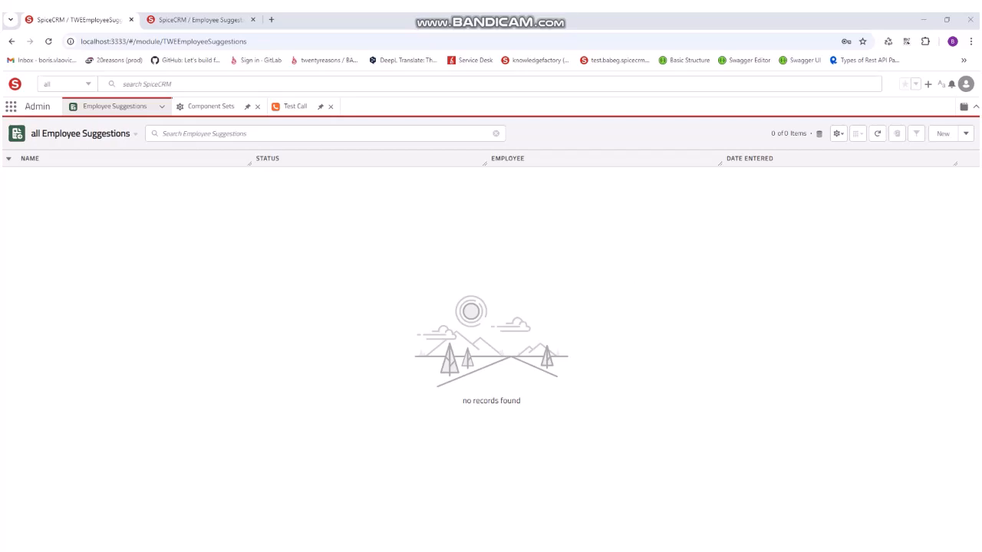
{"action": "left_click", "coordinate": [968, 87]}
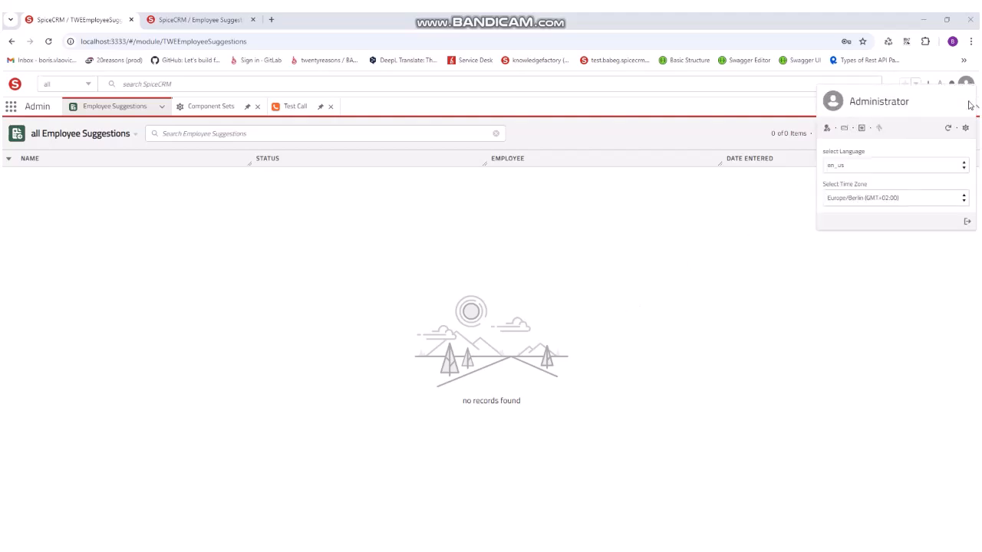
{"action": "left_click", "coordinate": [964, 127]}
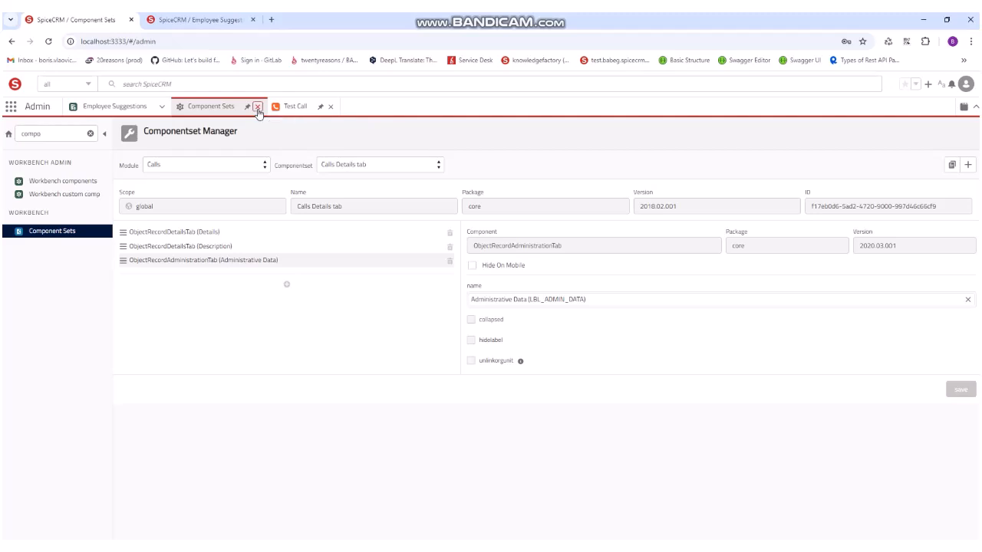
{"action": "left_click", "coordinate": [258, 108]}
{"action": "left_click", "coordinate": [234, 106]}
Step: Find Fieldsets in the administration area by searching for "fieldset" and open the Fieldset Manager
{"action": "left_click", "coordinate": [966, 83]}
{"action": "left_click", "coordinate": [965, 127]}
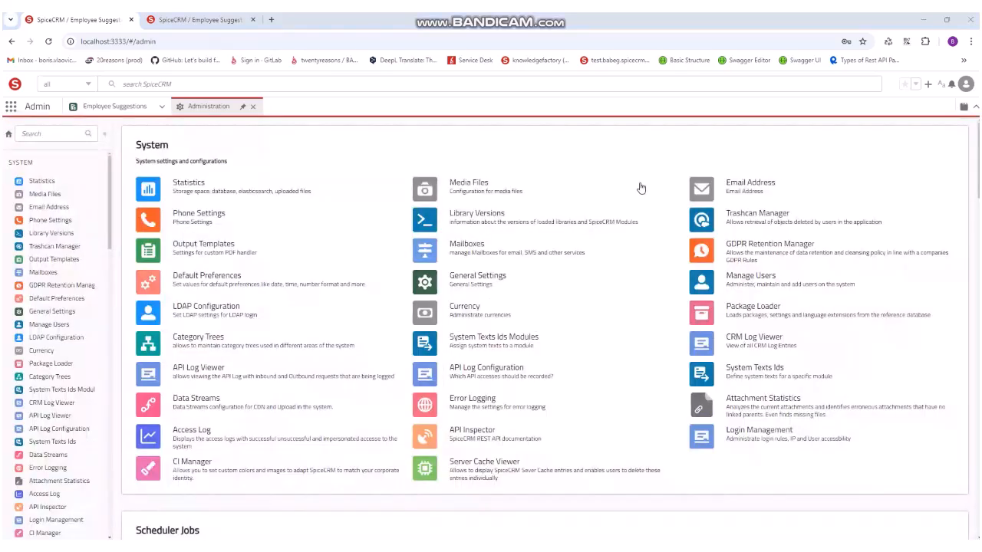
{"action": "left_click", "coordinate": [85, 134]}
{"action": "type", "text": "fieldset"}
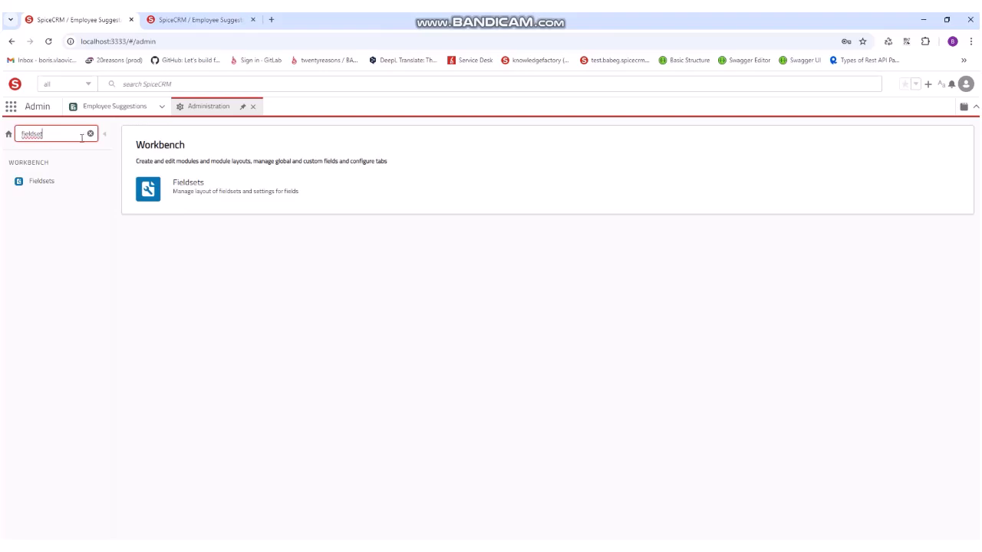
{"action": "left_click", "coordinate": [88, 186]}
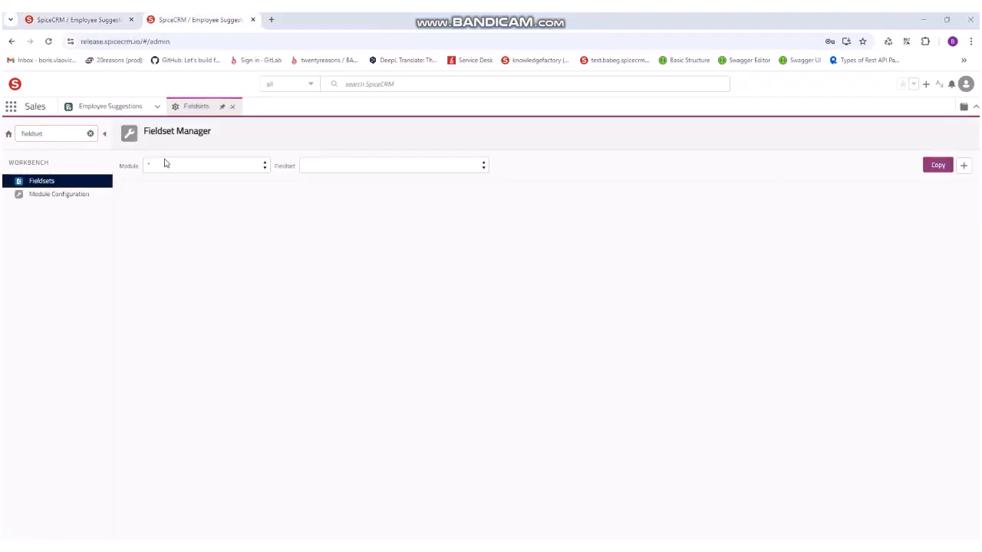
Step: Choose the TWEEmployeeSuggestions module in the Fieldset Manager and check its existing fieldsets
{"action": "left_click", "coordinate": [167, 165]}
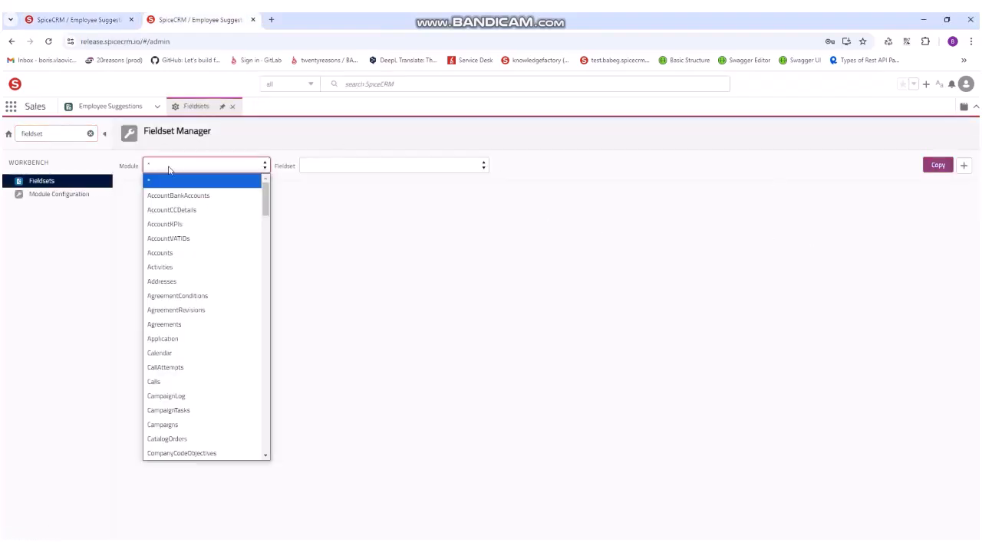
{"action": "type", "text": "twe"}
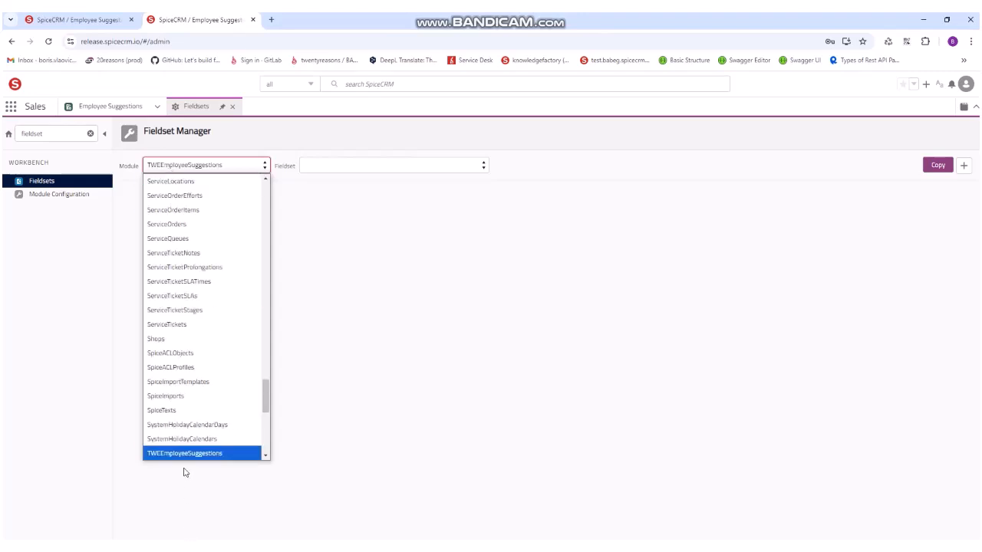
{"action": "left_click", "coordinate": [185, 458]}
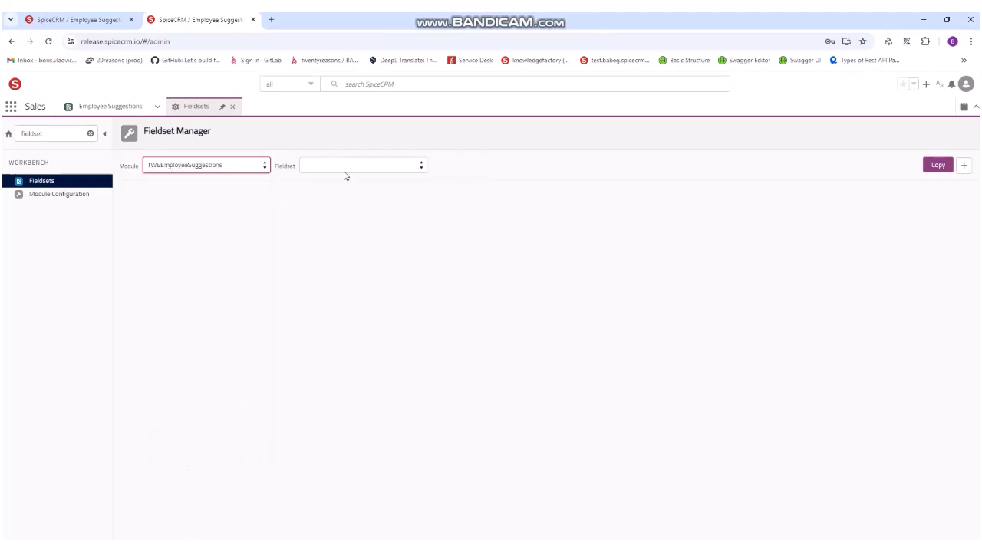
{"action": "left_click", "coordinate": [345, 172]}
{"action": "left_click", "coordinate": [345, 179]}
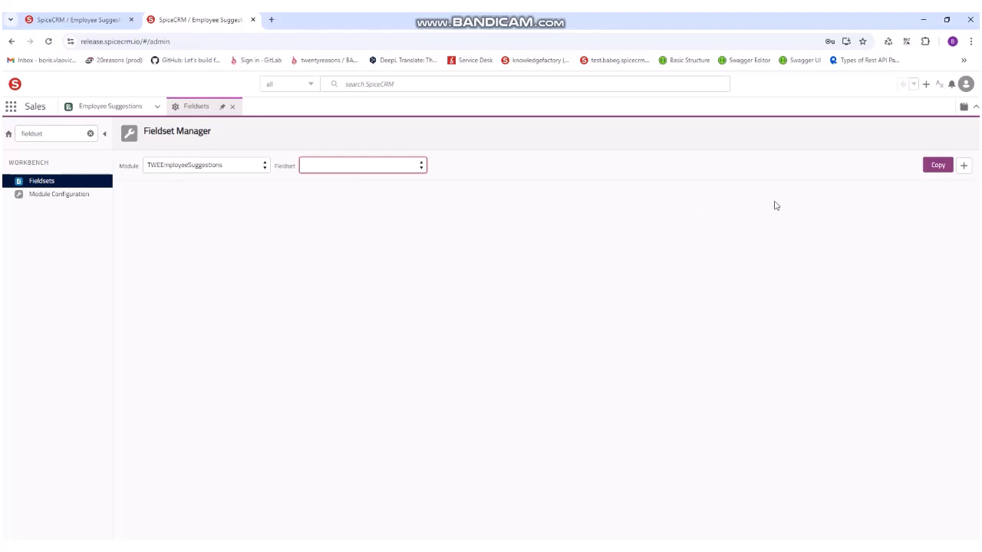
Step: Add a custom-scope fieldset named "TWEEmployeeSuggestions Detail View" to the module
{"action": "left_click", "coordinate": [964, 167]}
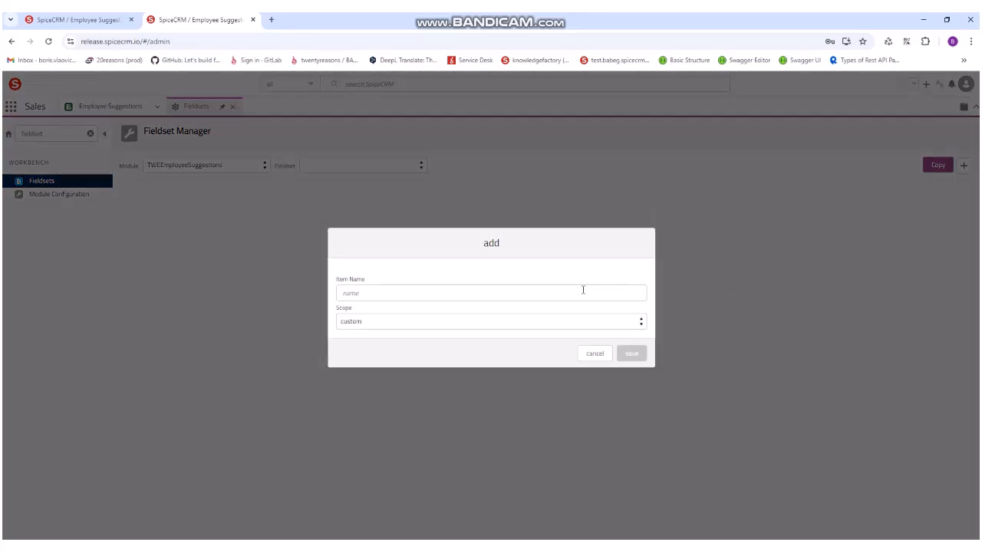
{"action": "left_click", "coordinate": [449, 295]}
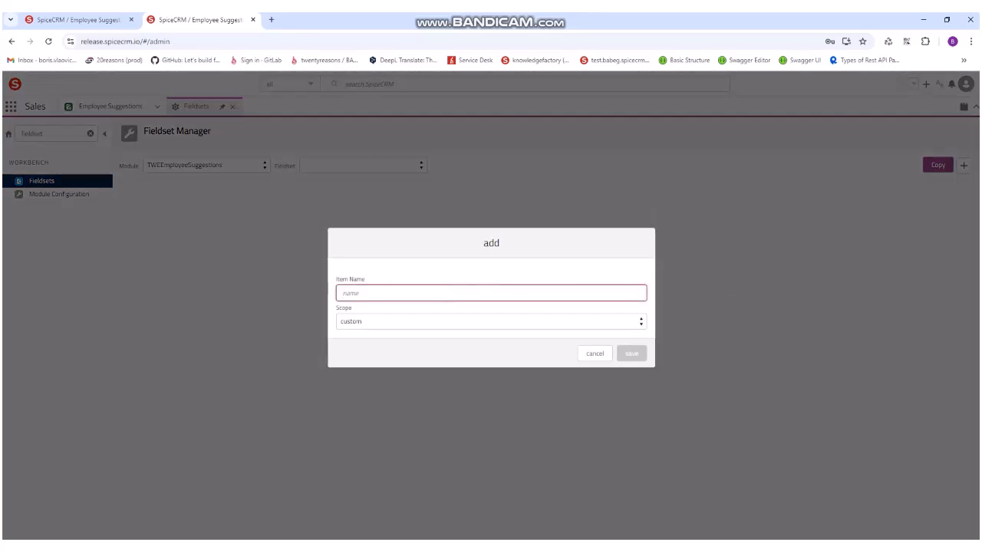
{"action": "type", "text": "TWEEM"}
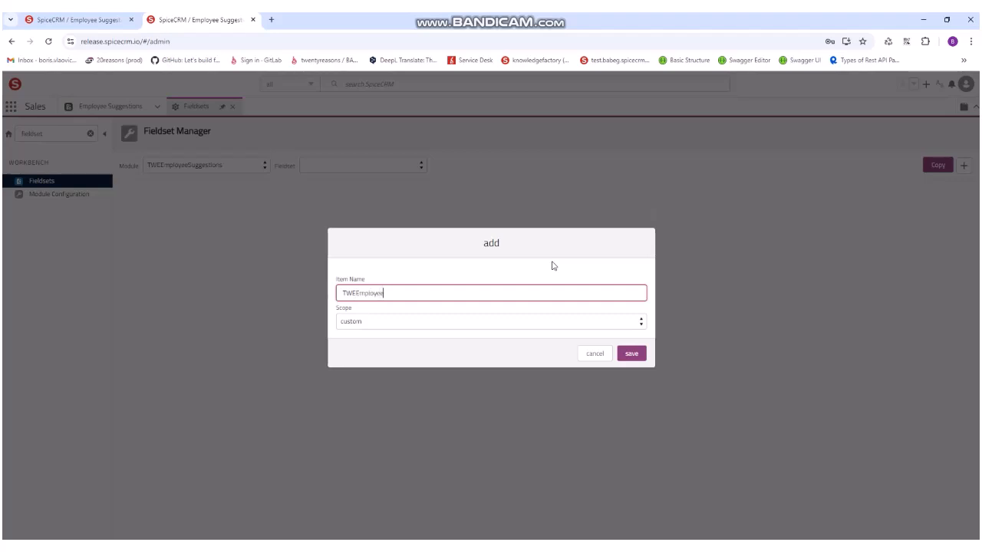
{"action": "type", "text": "ployeeSuggestions Dir"}
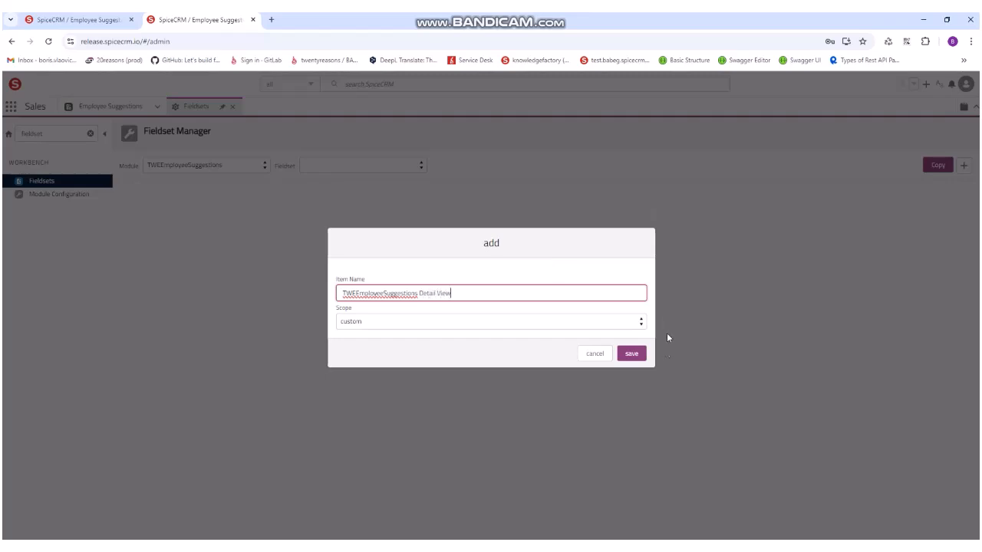
{"action": "left_click", "coordinate": [634, 356]}
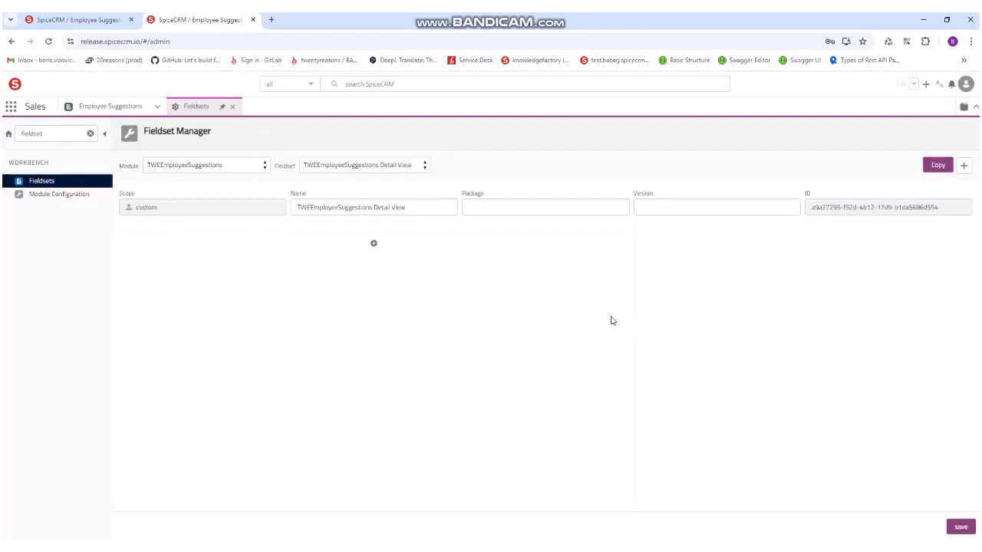
Step: Add a custom-scope sub-fieldset named "TWEEmployeeSuggestions Detail View Row 1" to the Detail View fieldset and save the changes
{"action": "left_click", "coordinate": [373, 246]}
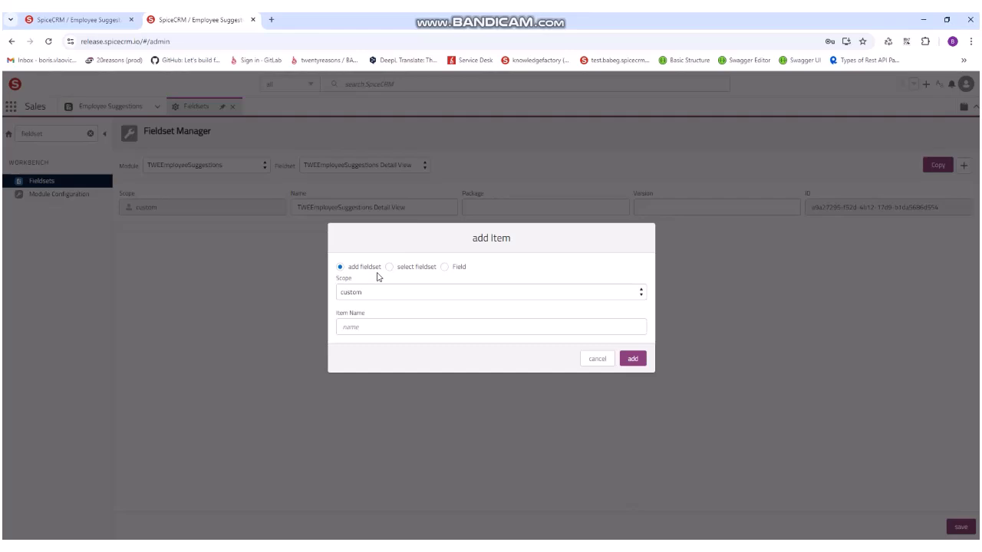
{"action": "left_click", "coordinate": [394, 292]}
{"action": "left_click", "coordinate": [394, 292]}
{"action": "left_click", "coordinate": [369, 324]}
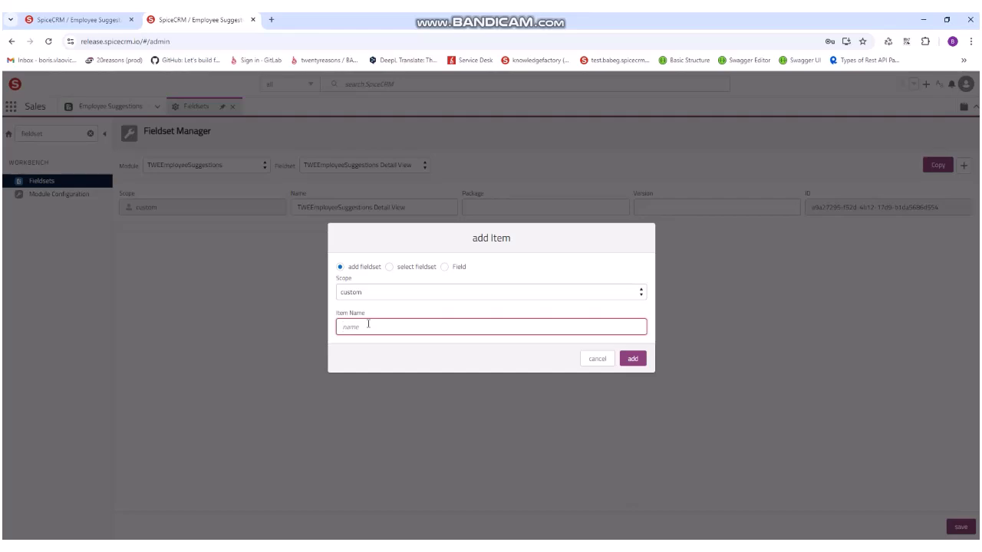
{"action": "type", "text": "TWEEmployeeSuggestions Detail View Row 1"}
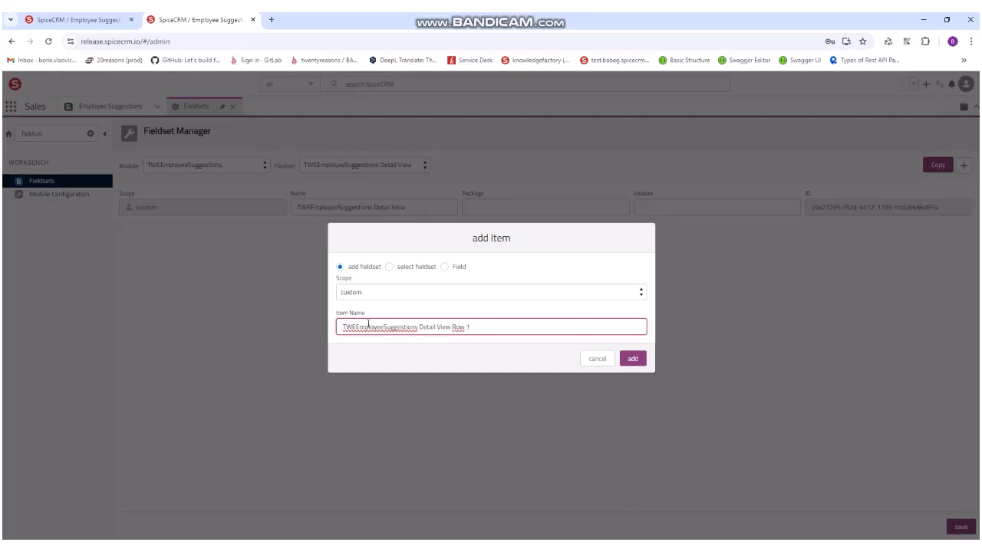
{"action": "left_click", "coordinate": [629, 360]}
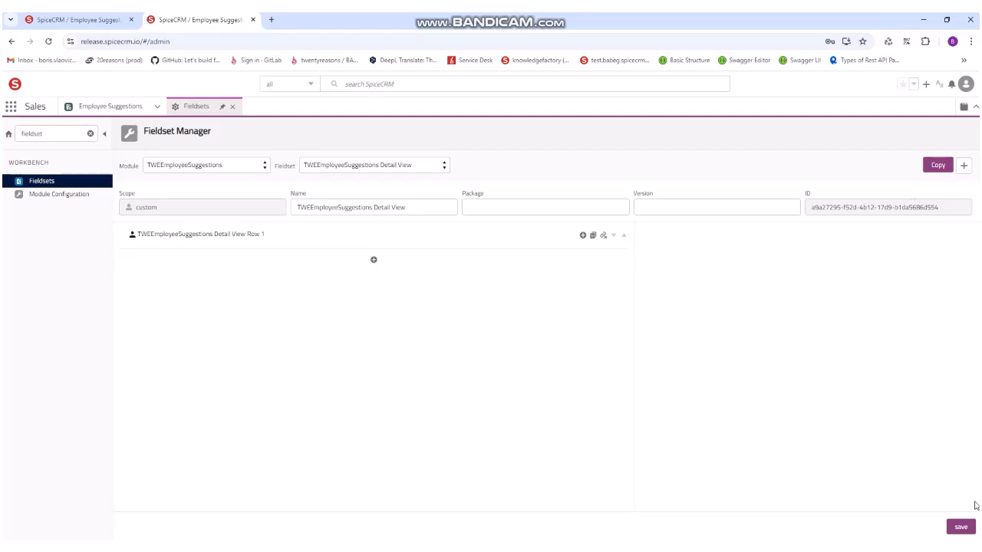
{"action": "left_click", "coordinate": [970, 530]}
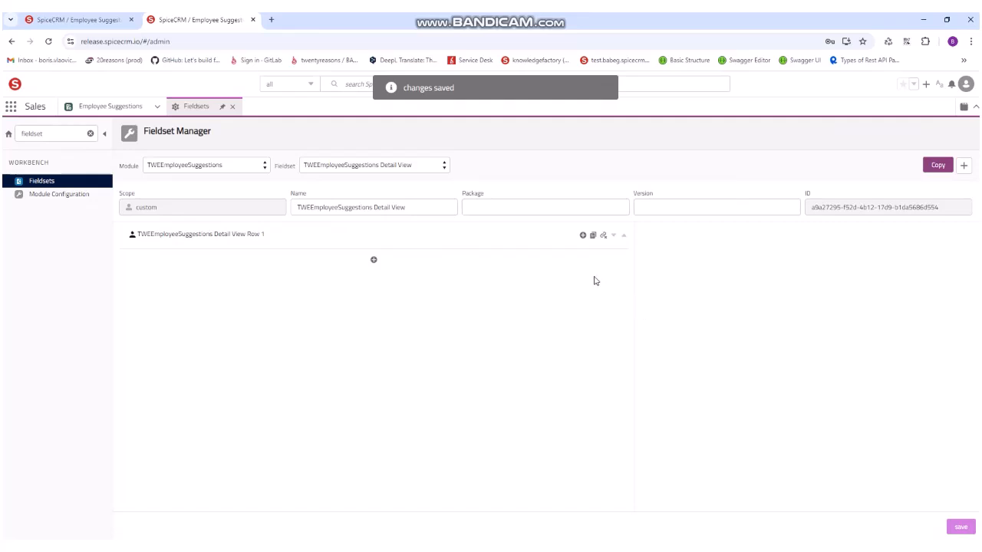
Step: Add the name field as an item inside the Detail View Row 1 fieldset
{"action": "left_click", "coordinate": [582, 236]}
{"action": "left_click", "coordinate": [473, 322]}
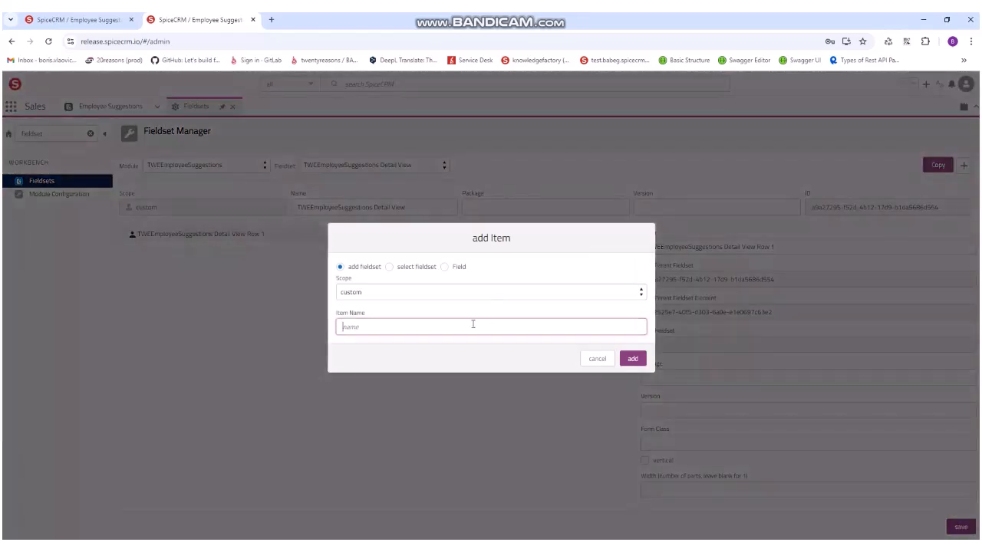
{"action": "left_click", "coordinate": [445, 267]}
{"action": "left_click", "coordinate": [424, 295]}
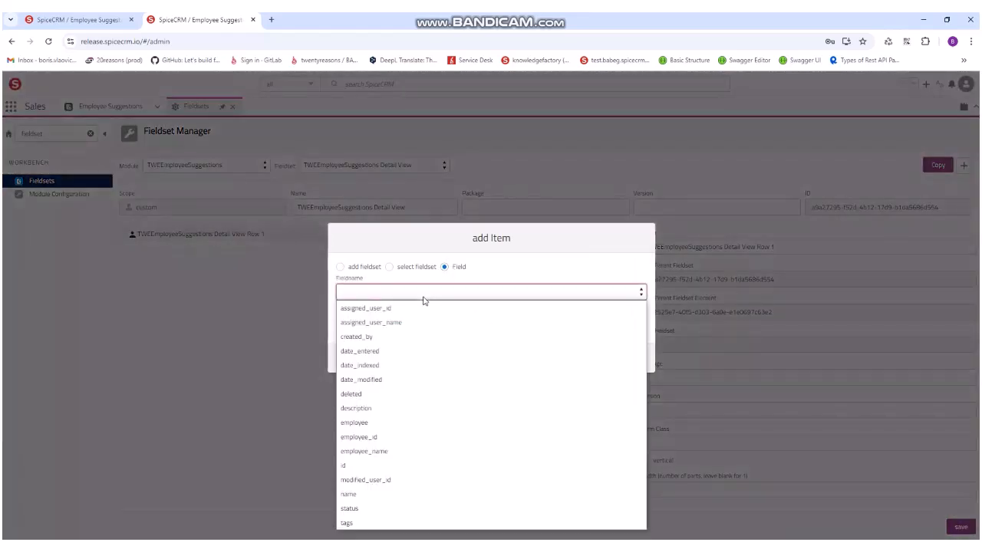
{"action": "left_click", "coordinate": [390, 494]}
{"action": "left_click", "coordinate": [632, 358]}
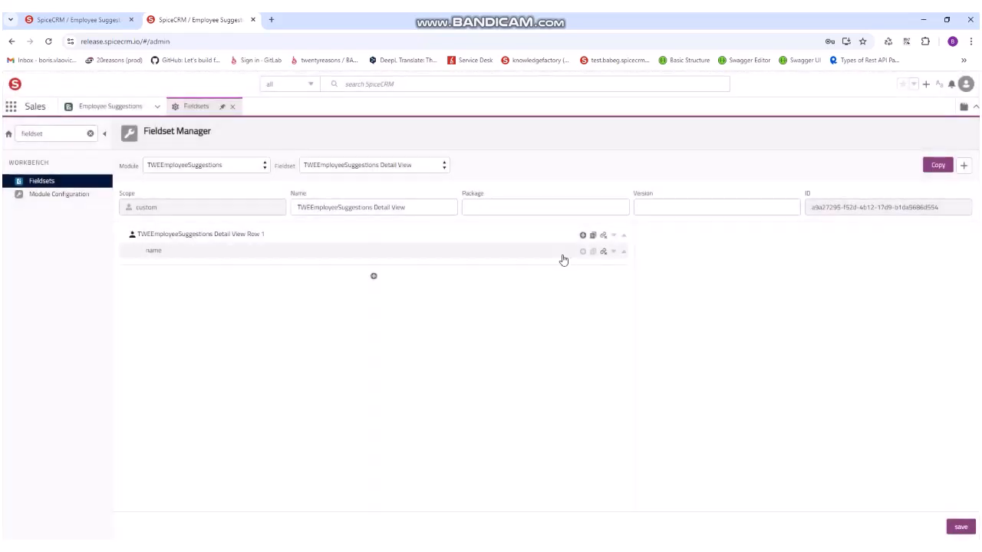
Step: Add the description field as an item inside the Detail View Row 1 fieldset
{"action": "left_click", "coordinate": [582, 234]}
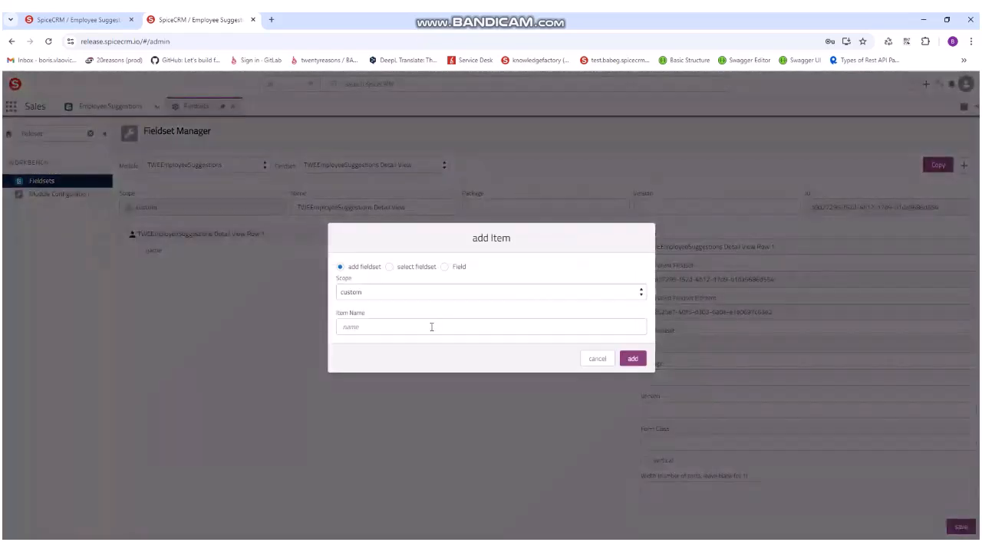
{"action": "left_click", "coordinate": [446, 266]}
{"action": "left_click", "coordinate": [406, 292]}
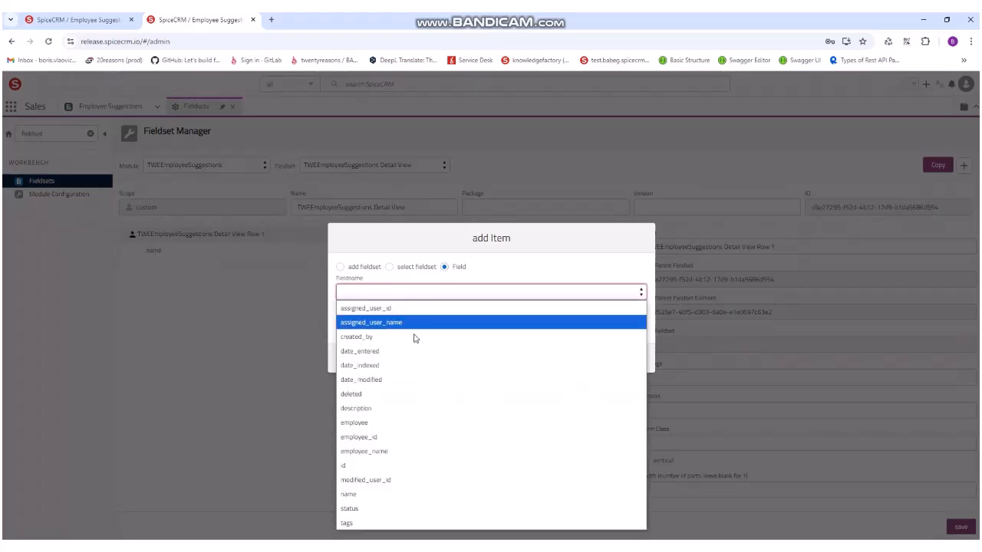
{"action": "left_click", "coordinate": [386, 408]}
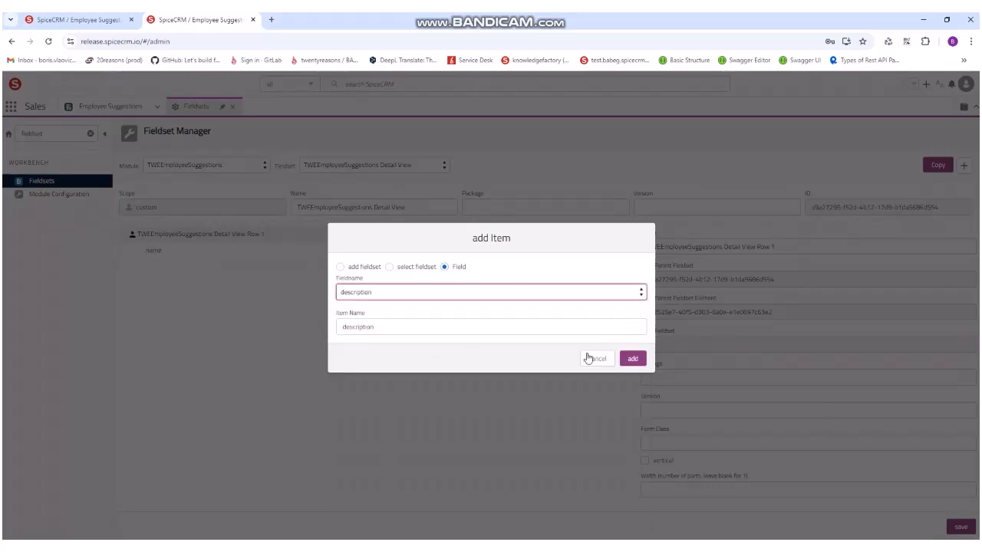
{"action": "left_click", "coordinate": [627, 360]}
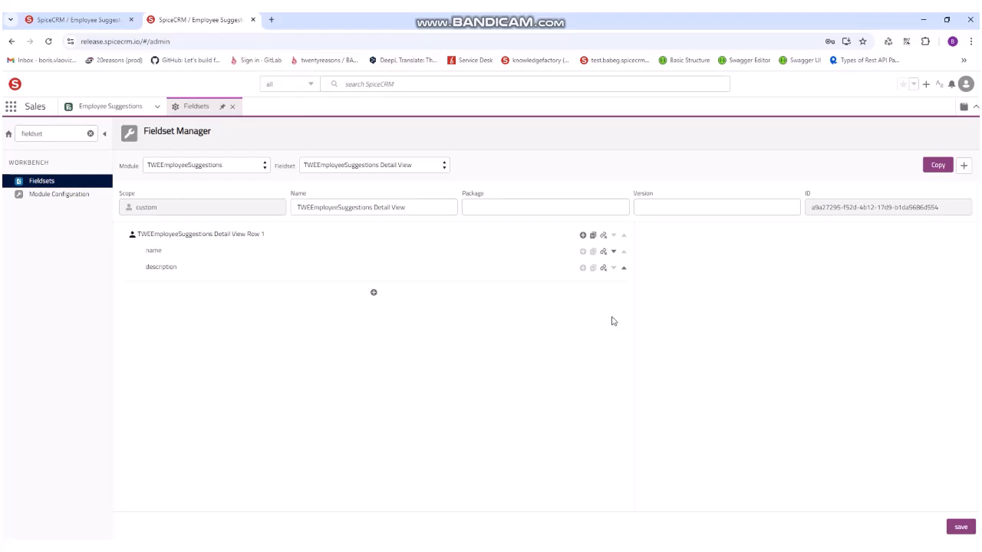
Step: Add a second custom-scope sub-fieldset named "TWEEmployeeSuggestions Detail View Row 2" to the Detail View fieldset
{"action": "left_click", "coordinate": [373, 292]}
{"action": "left_click", "coordinate": [371, 330]}
{"action": "type", "text": "TWEEM"}
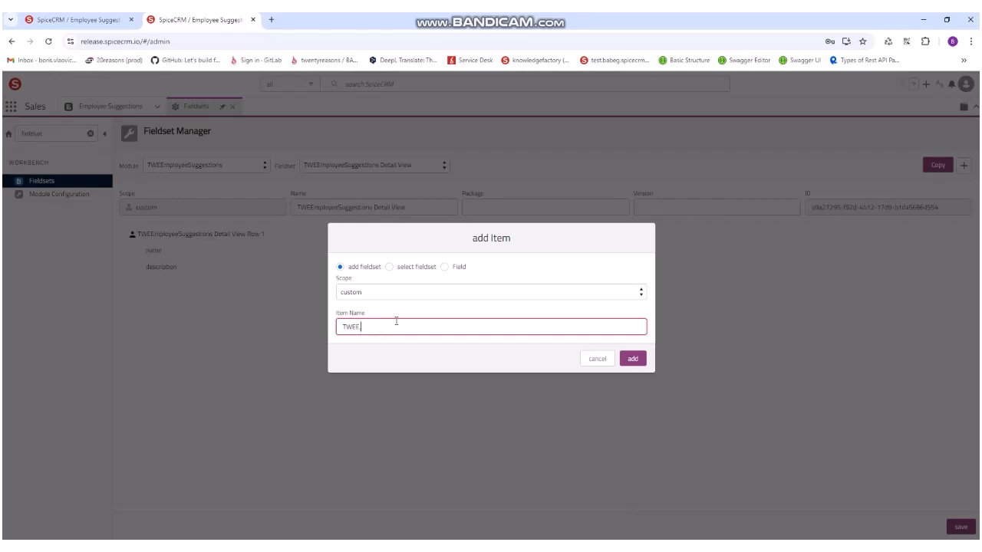
{"action": "type", "text": "ployeeSuggestions Detail View Row 2"}
{"action": "left_click", "coordinate": [632, 358]}
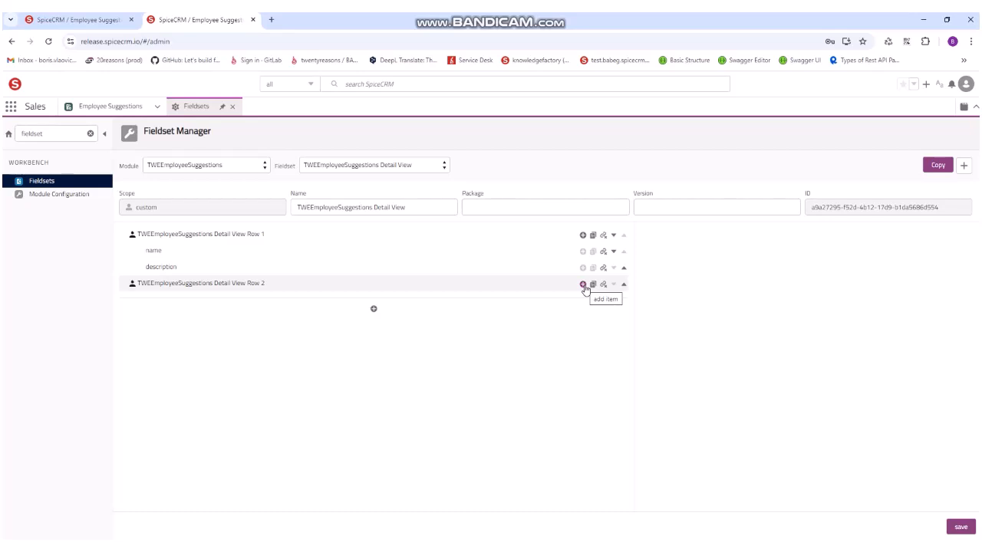
Step: Add the status field to the Detail View Row 2 fieldset and save the changes
{"action": "left_click", "coordinate": [583, 285]}
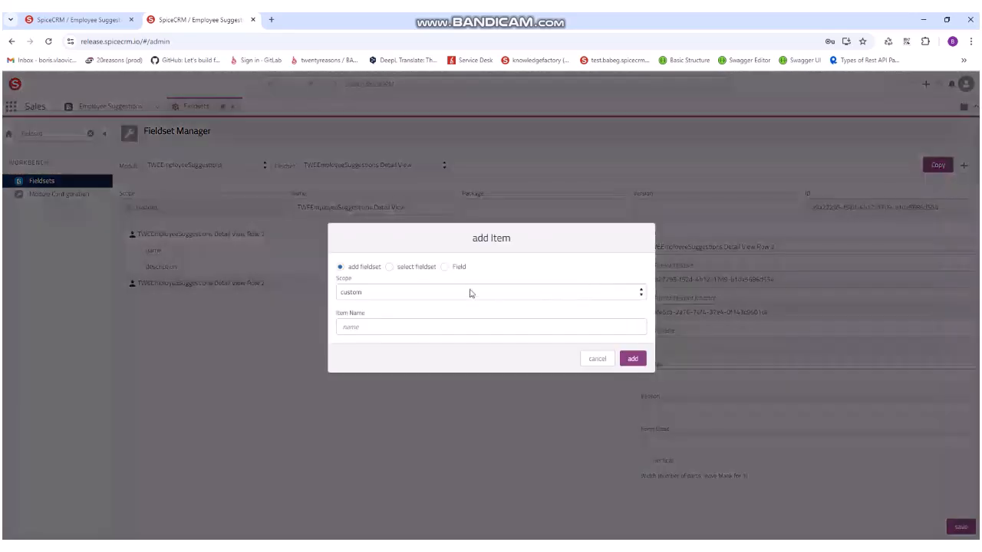
{"action": "left_click", "coordinate": [426, 292]}
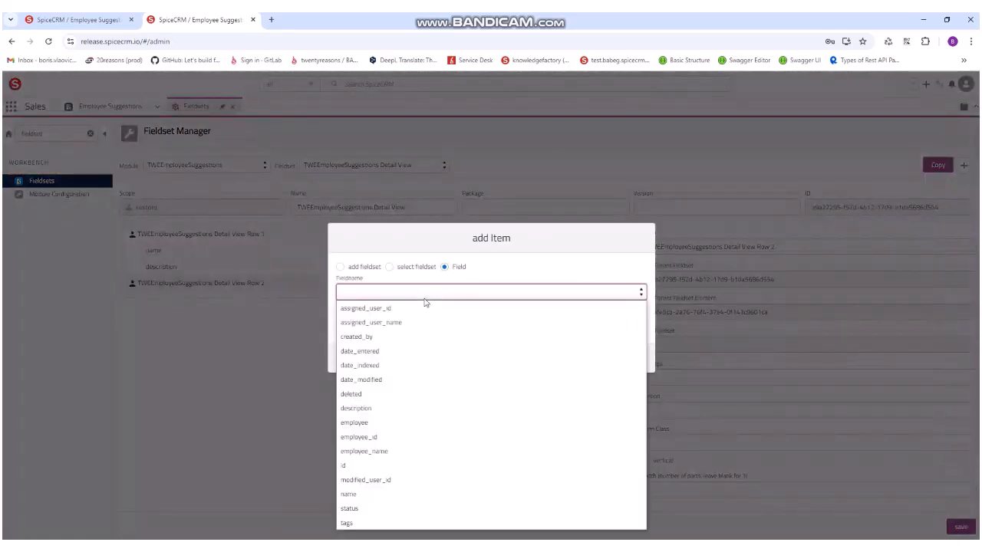
{"action": "left_click", "coordinate": [399, 509]}
{"action": "left_click", "coordinate": [633, 358]}
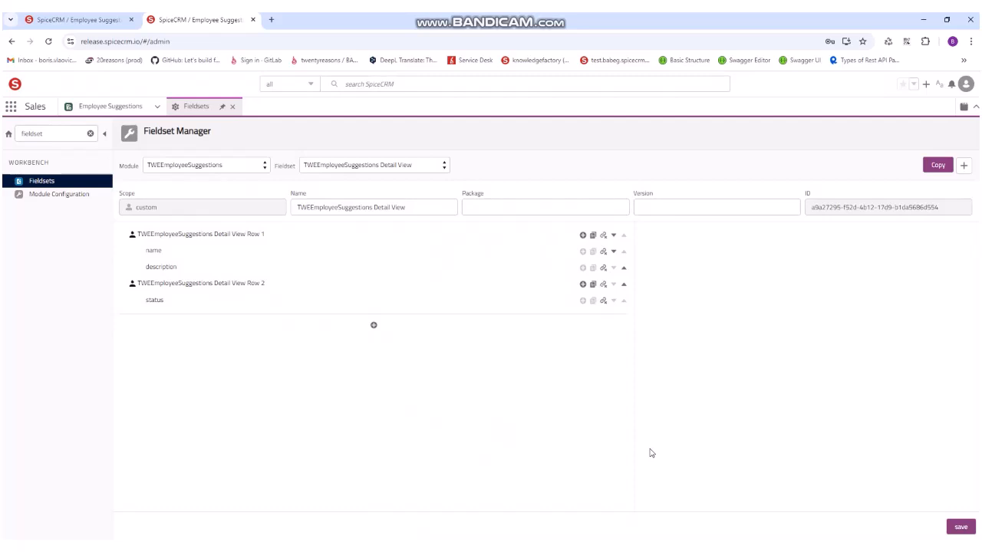
{"action": "left_click", "coordinate": [960, 529]}
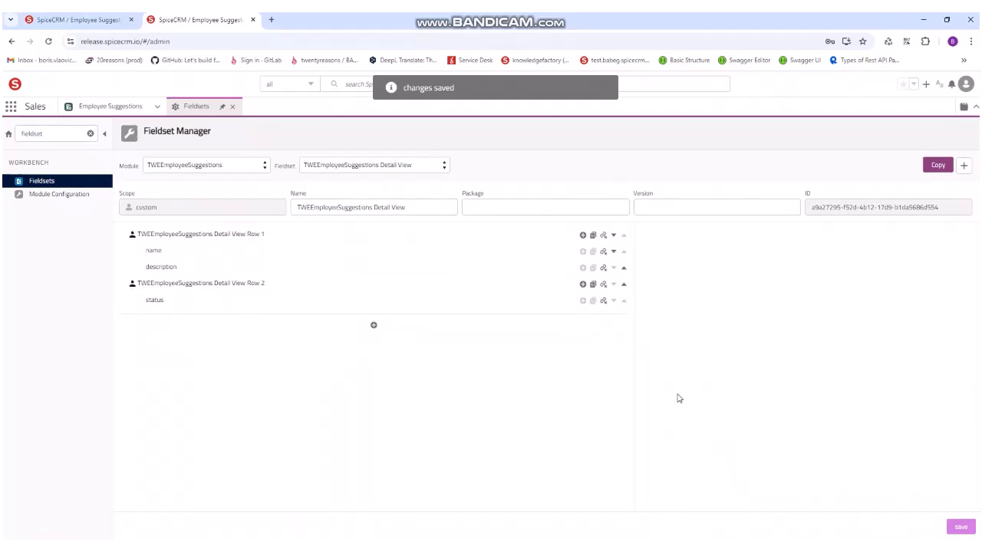
Step: Find Component Sets in the administration area by searching for "compo" and choose the TWEEmployeeSuggestions module in the Componentset Manager
{"action": "left_click", "coordinate": [91, 134]}
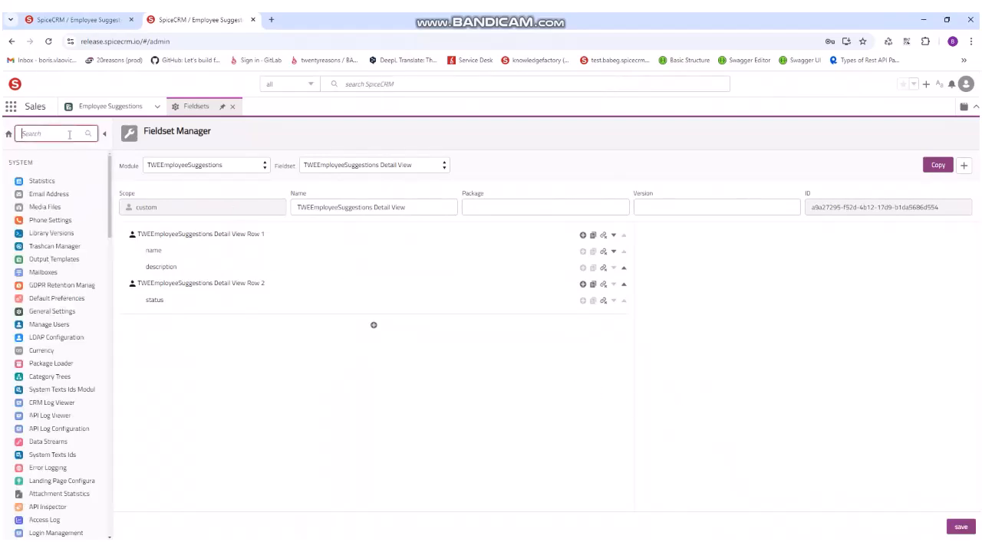
{"action": "type", "text": "compo"}
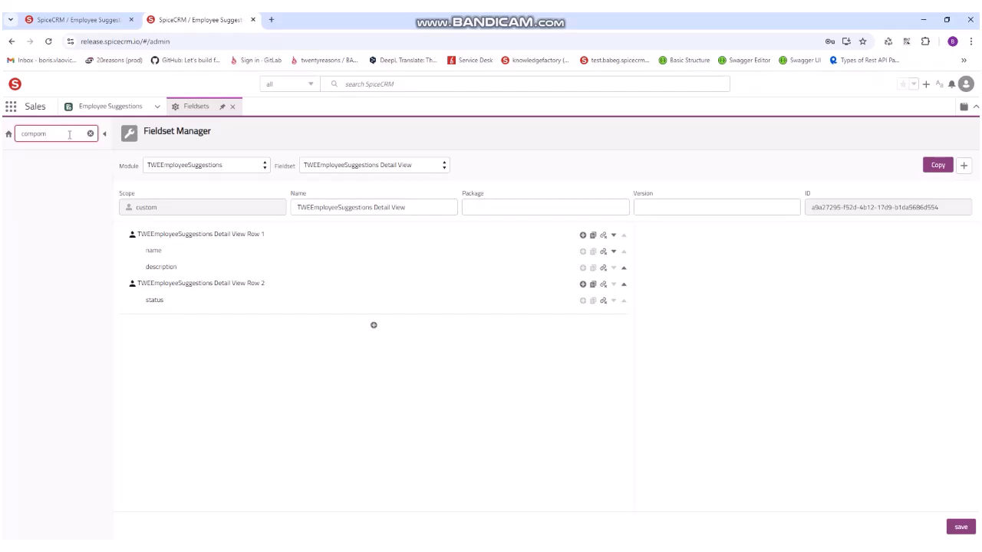
{"action": "left_click", "coordinate": [66, 194]}
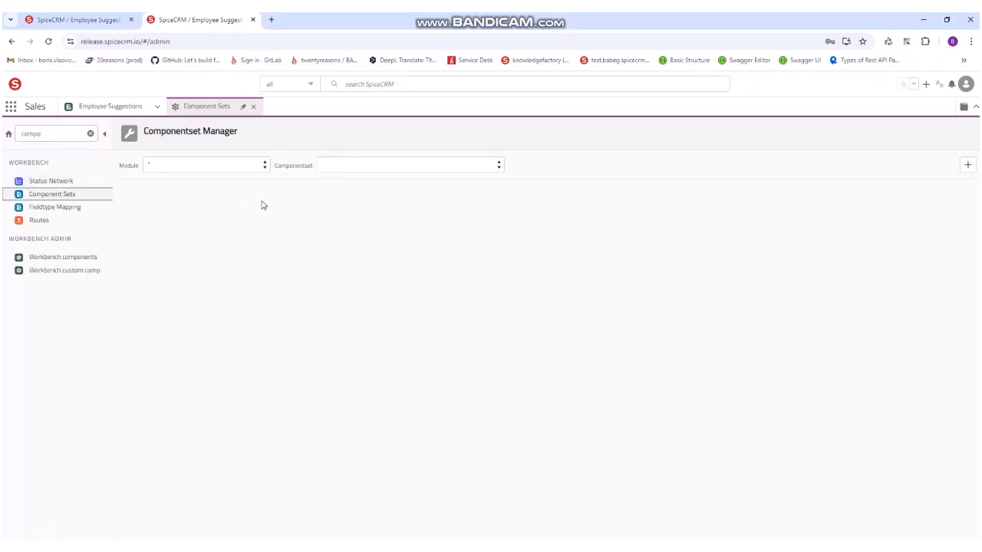
{"action": "left_click", "coordinate": [243, 165]}
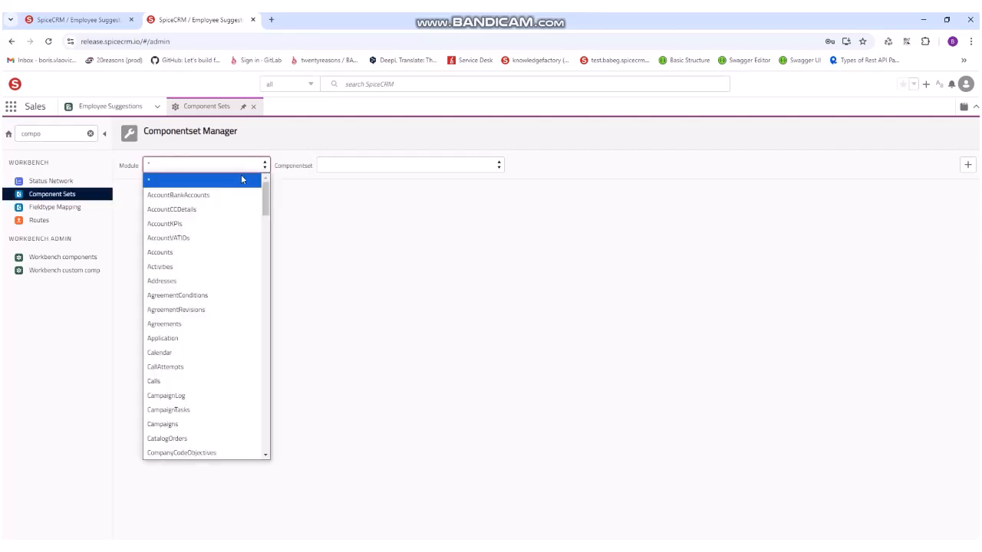
{"action": "type", "text": "twe"}
{"action": "left_click", "coordinate": [227, 450]}
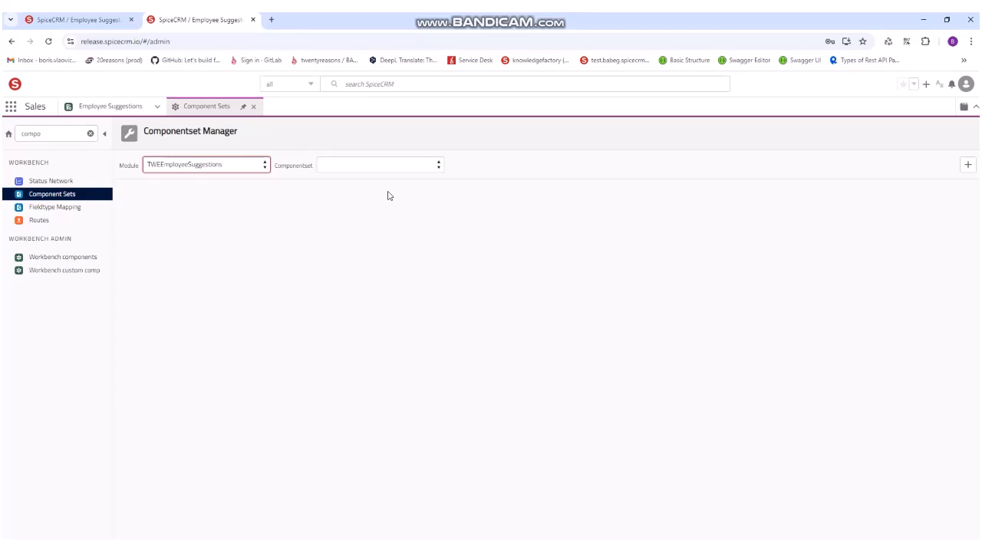
Step: Create a custom-type componentset named "TWEEmployeeSuggestions Detail View" for the module and save it
{"action": "left_click", "coordinate": [966, 165]}
{"action": "left_click", "coordinate": [512, 289]}
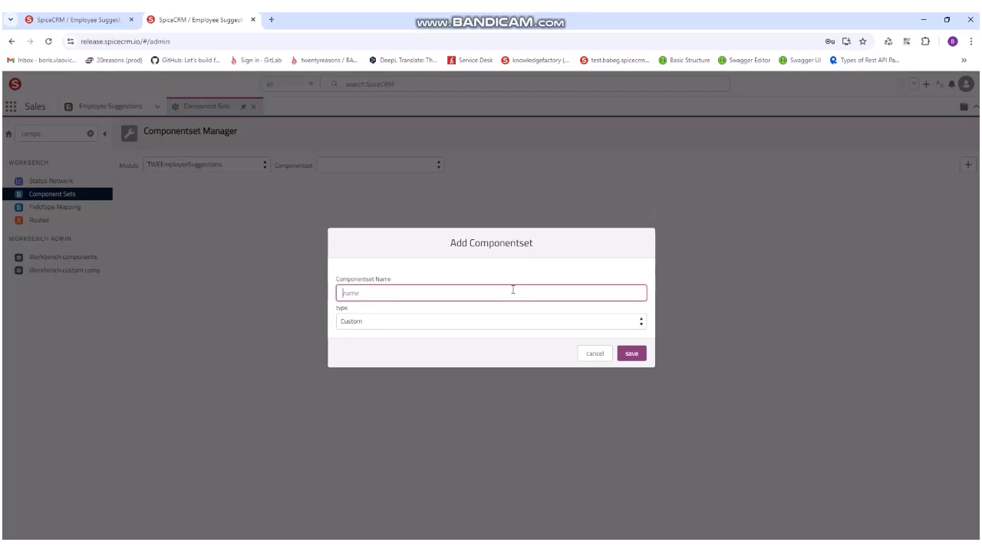
{"action": "type", "text": "TWEEmployeeSuggestions Deta"}
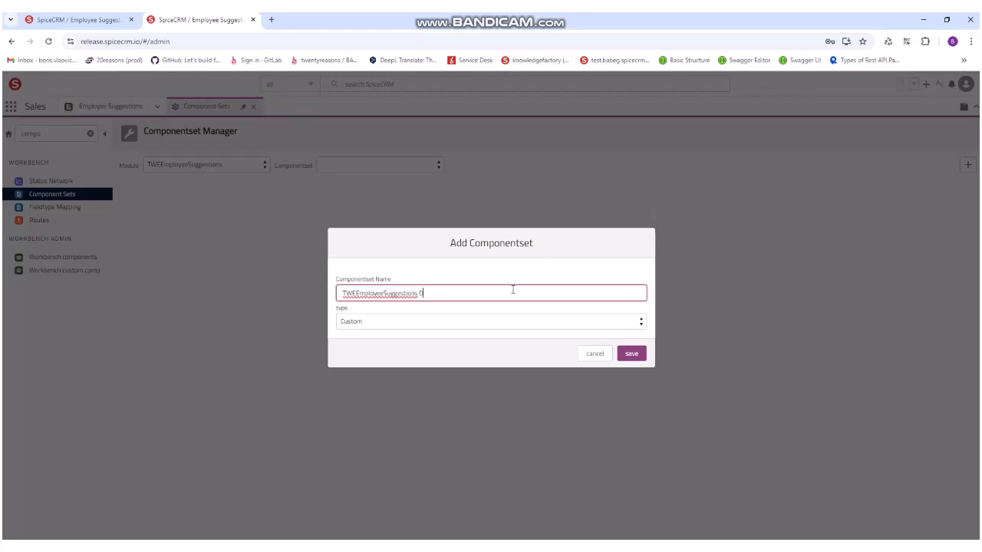
{"action": "type", "text": "il View"}
{"action": "left_click", "coordinate": [637, 358]}
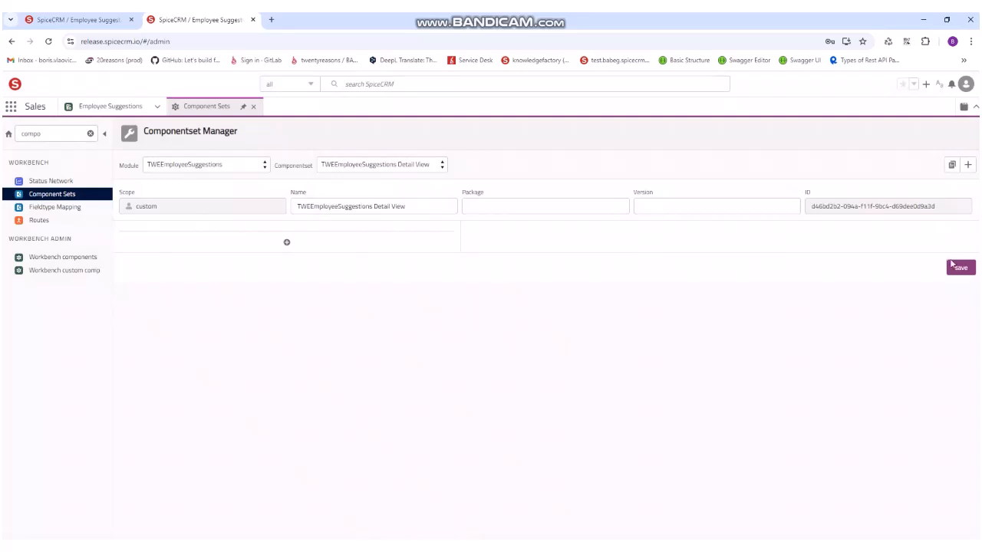
{"action": "left_click", "coordinate": [958, 268]}
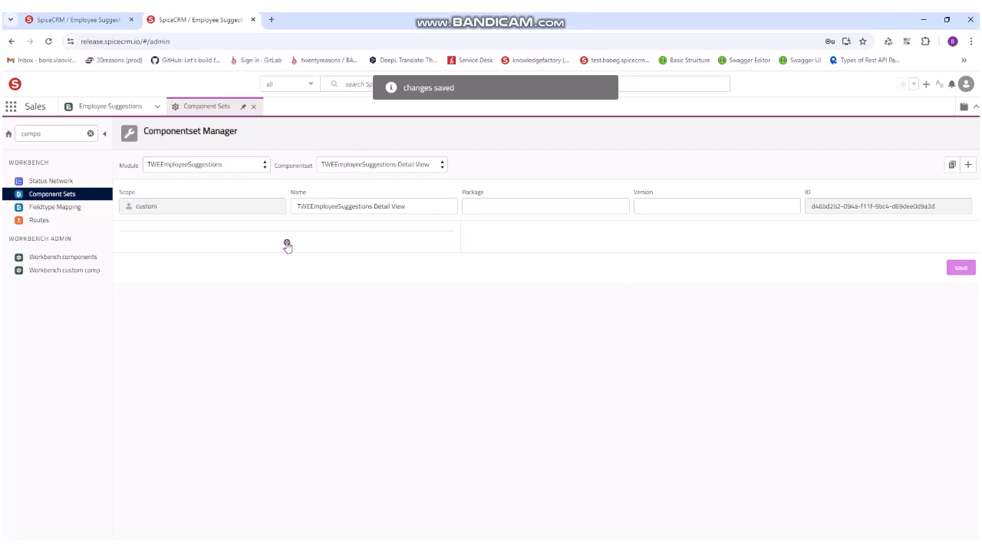
Step: Add the ObjectRecordDetailsTab component to the TWEEmployeeSuggestions Detail View componentset and open the component's settings
{"action": "left_click", "coordinate": [346, 248]}
{"action": "left_click", "coordinate": [517, 153]}
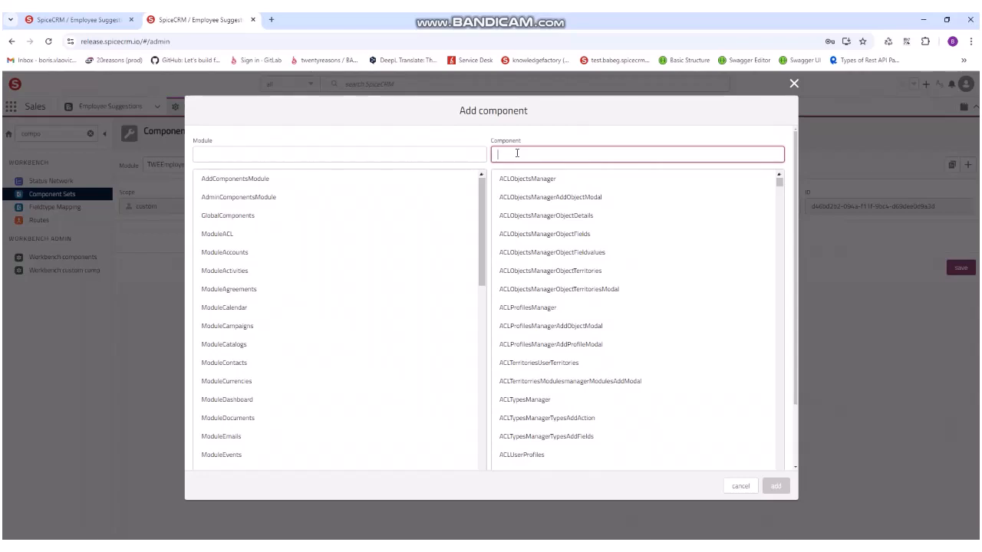
{"action": "type", "text": "Object"}
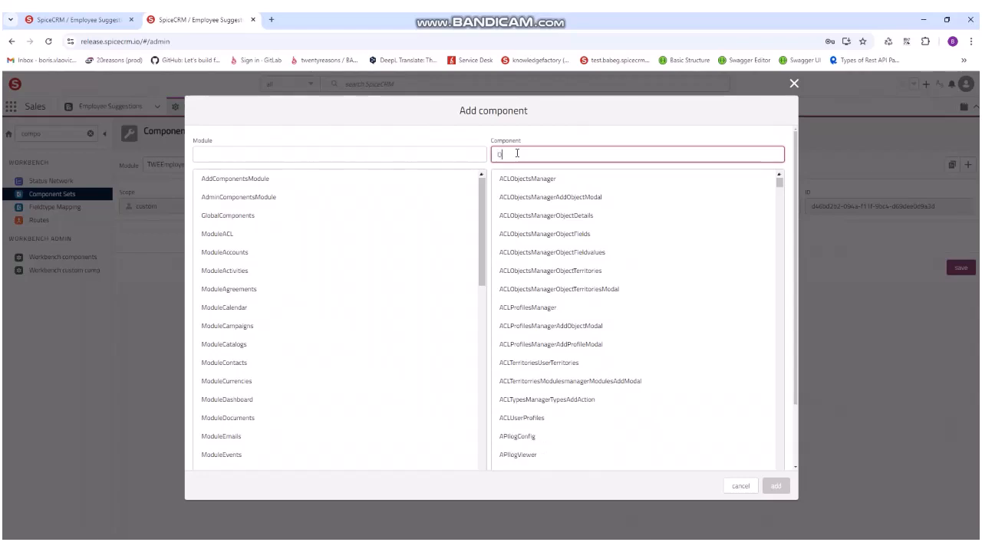
{"action": "type", "text": "r"}
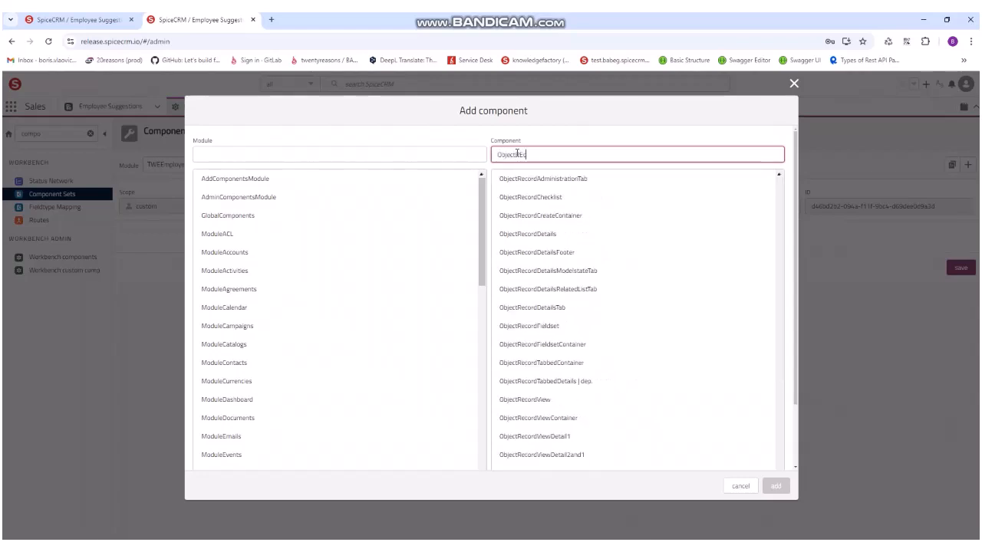
{"action": "type", "text": "ecord"}
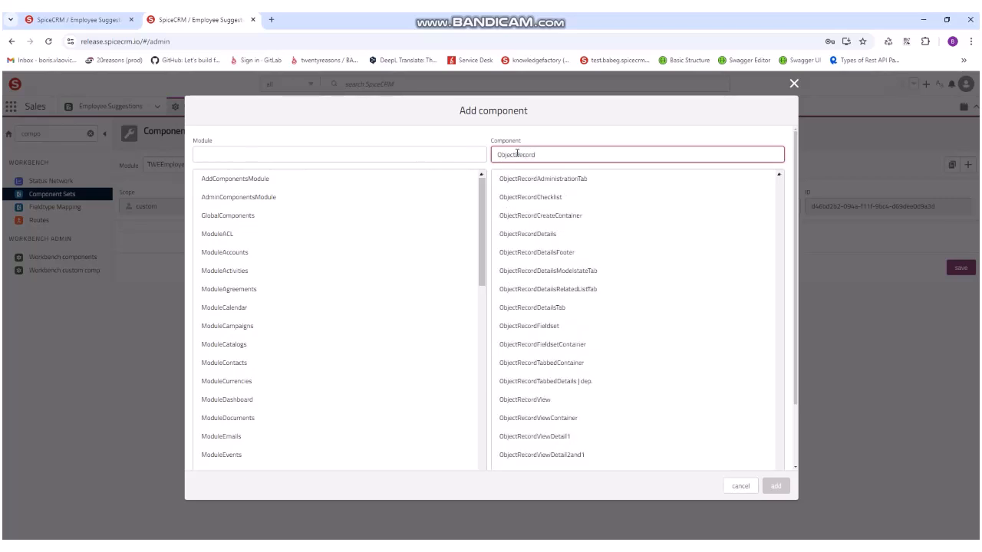
{"action": "scroll", "coordinate": [581, 317], "scroll_direction": "down", "scroll_amount": 1}
{"action": "left_click", "coordinate": [581, 318]}
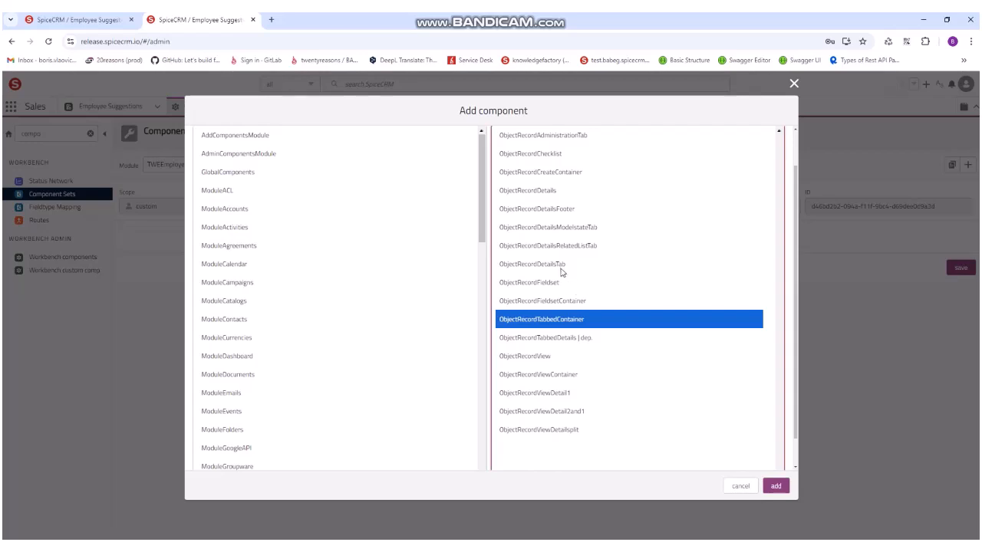
{"action": "left_click", "coordinate": [561, 269]}
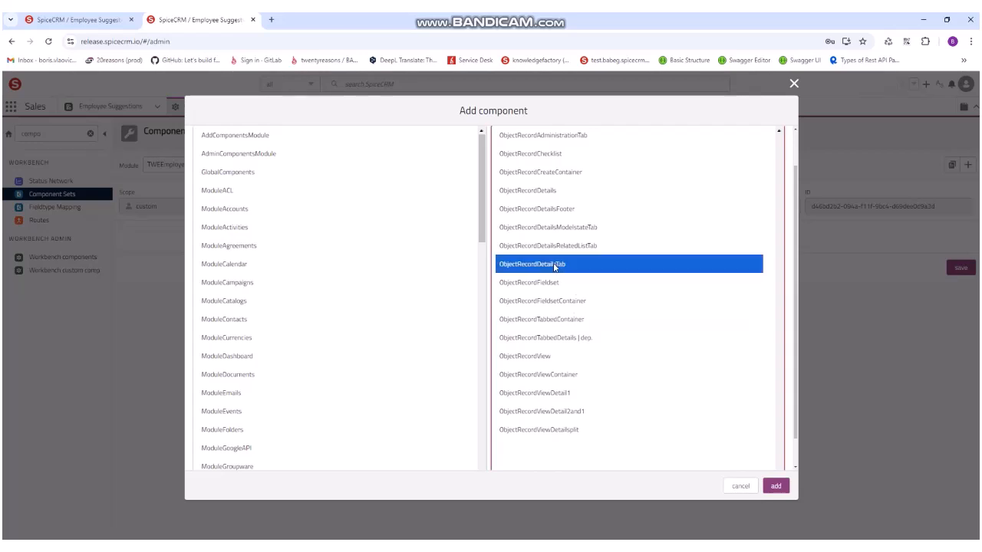
{"action": "left_click", "coordinate": [775, 487]}
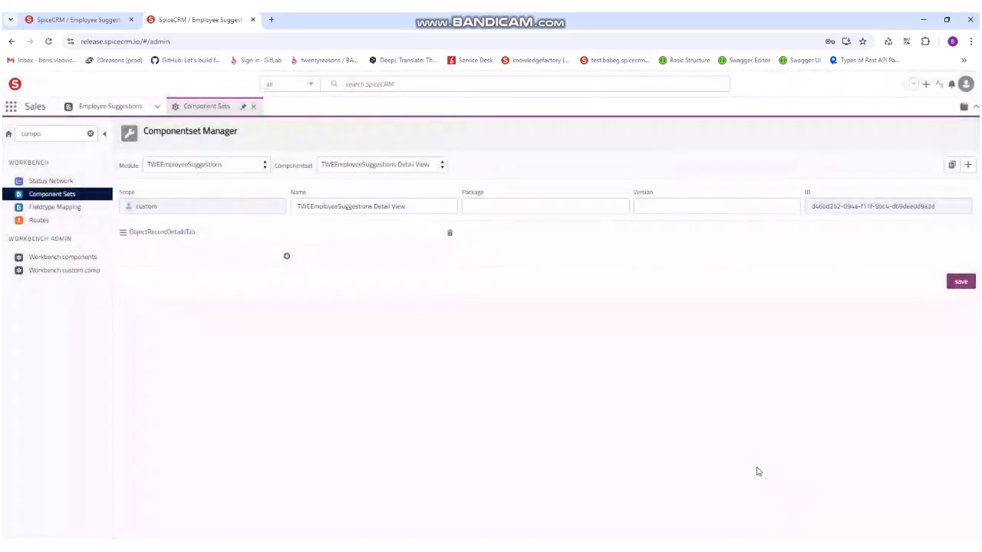
{"action": "left_click", "coordinate": [185, 234]}
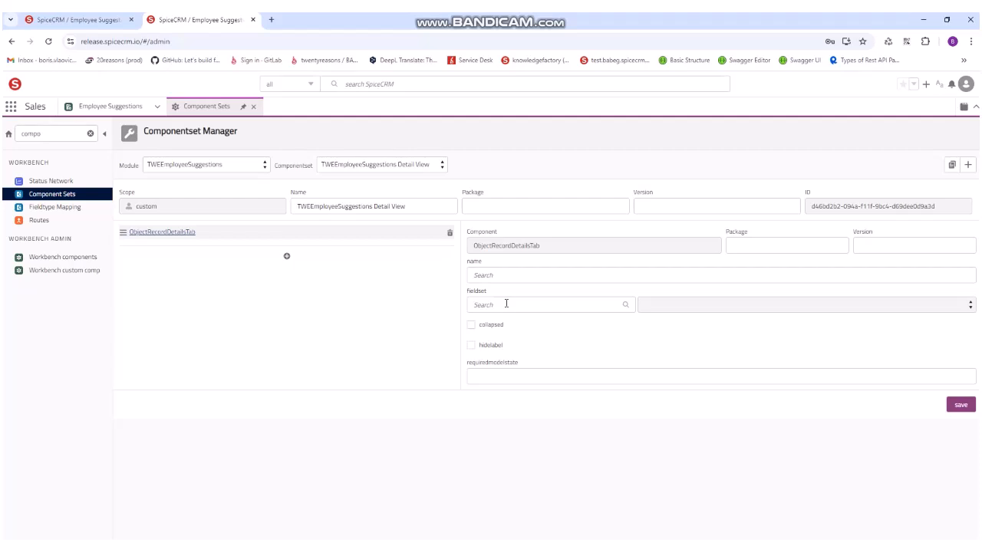
Step: Assign the TWEEmployeeSuggestions module's "TWEEmployeeSuggestions Detail View" fieldset to the ObjectRecordDetailsTab component and save the componentset
{"action": "left_click", "coordinate": [506, 304]}
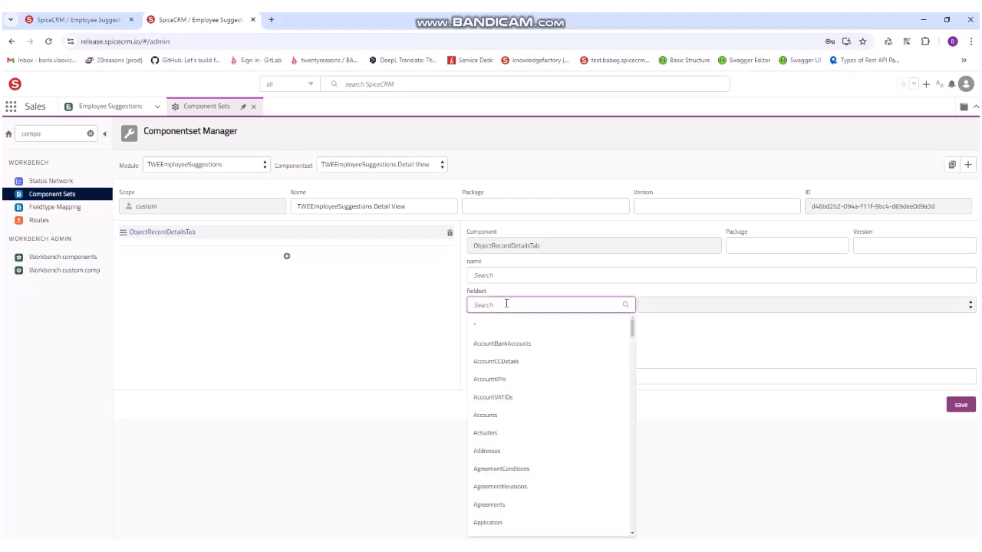
{"action": "type", "text": "TWEEmployeeSuggestions"}
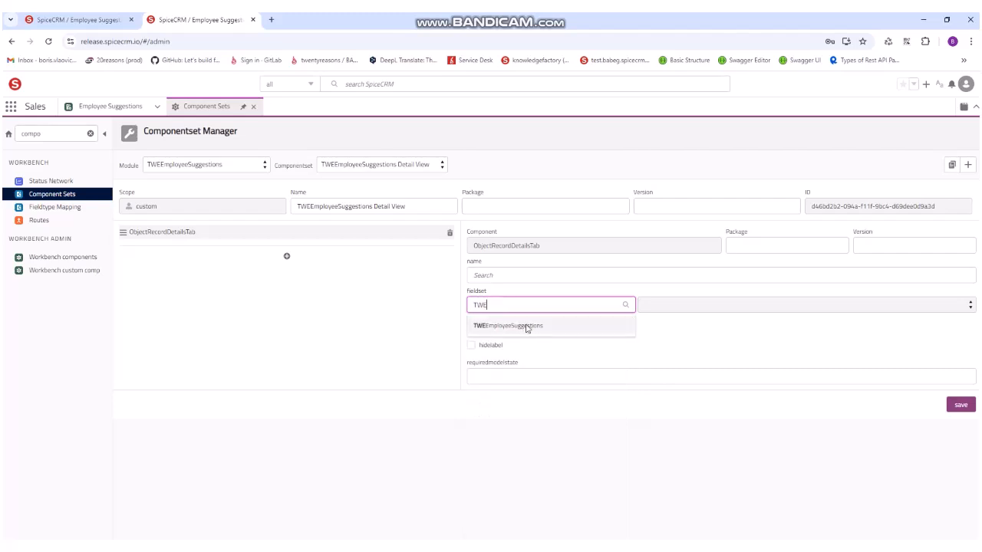
{"action": "left_click", "coordinate": [526, 326]}
{"action": "left_click", "coordinate": [676, 305]}
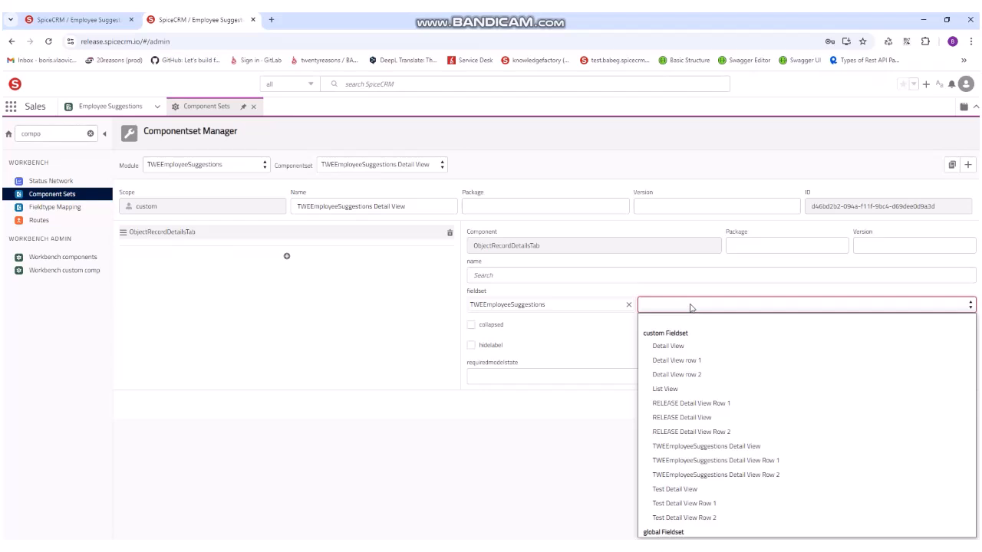
{"action": "left_click", "coordinate": [743, 451]}
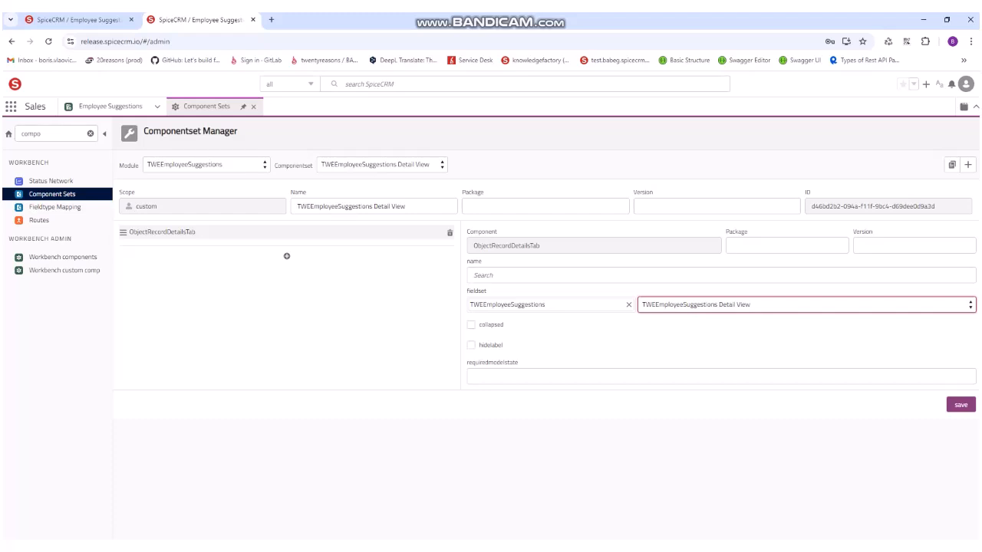
{"action": "left_click", "coordinate": [960, 404]}
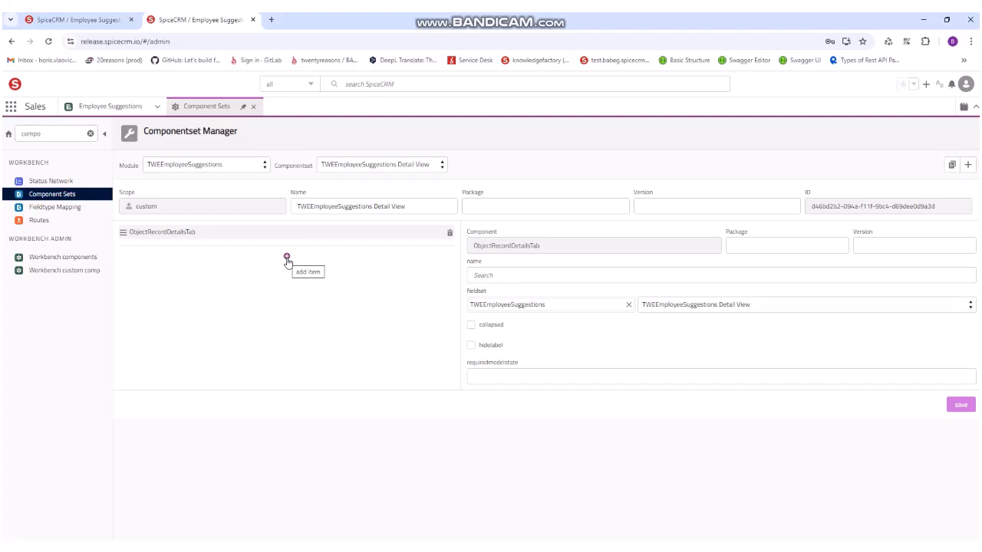
Step: Add the ObjectRecordAdministrationTab component to the TWEEmployeeSuggestions Detail View componentset and save it
{"action": "left_click", "coordinate": [287, 258]}
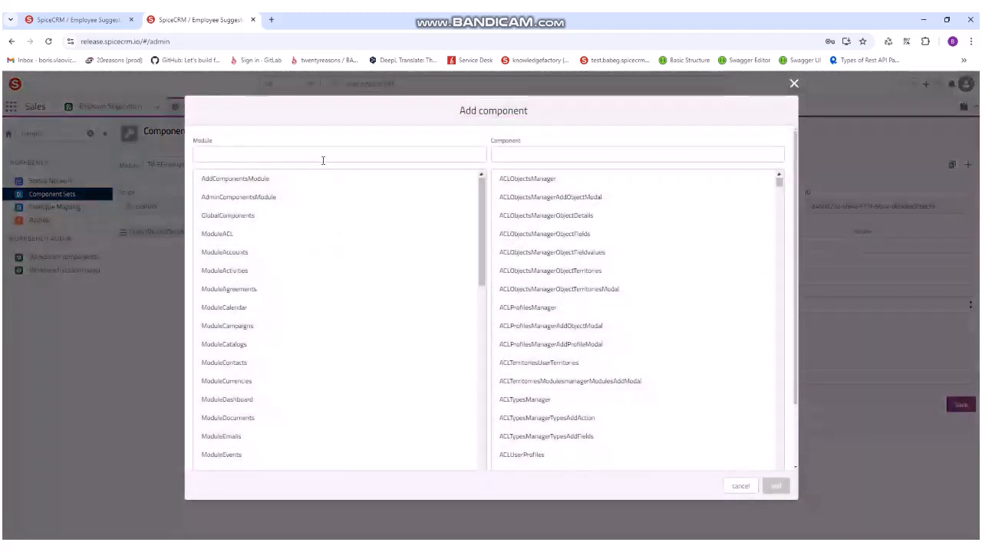
{"action": "left_click", "coordinate": [524, 157]}
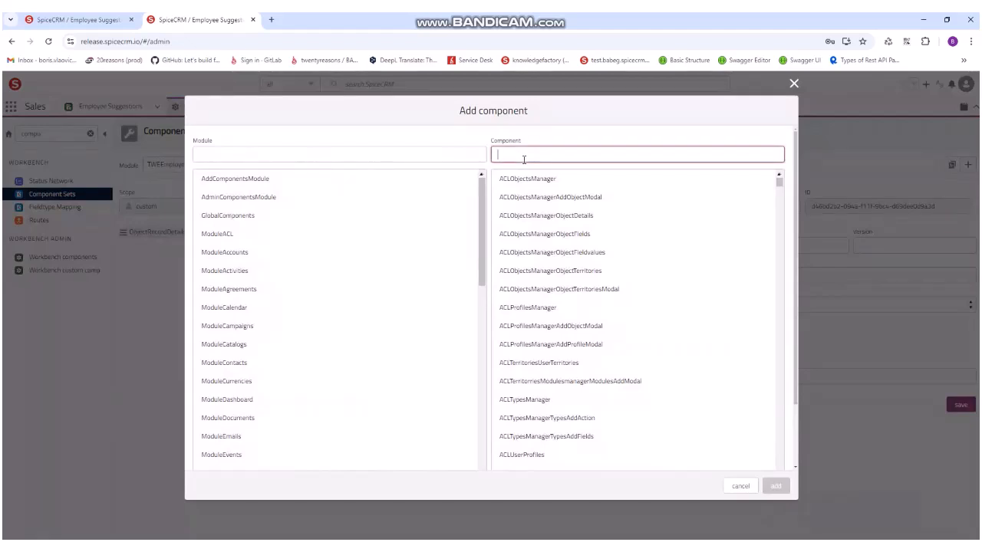
{"action": "type", "text": "ObjectReco"}
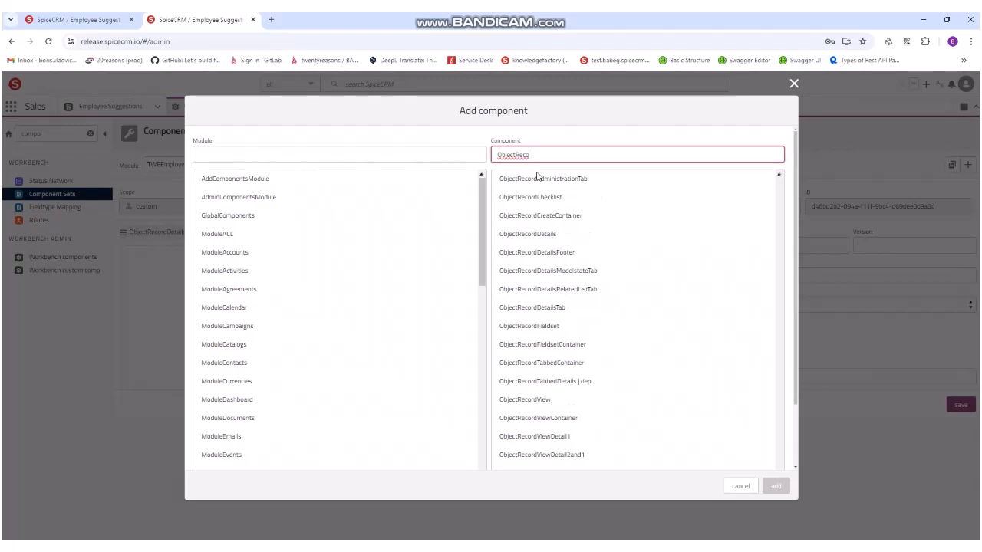
{"action": "left_click", "coordinate": [540, 179]}
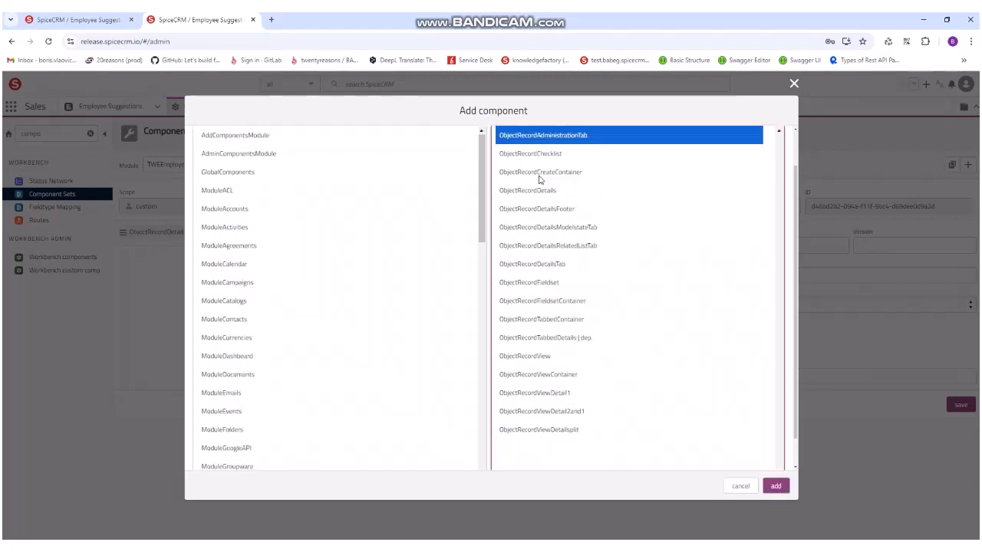
{"action": "left_click", "coordinate": [775, 486]}
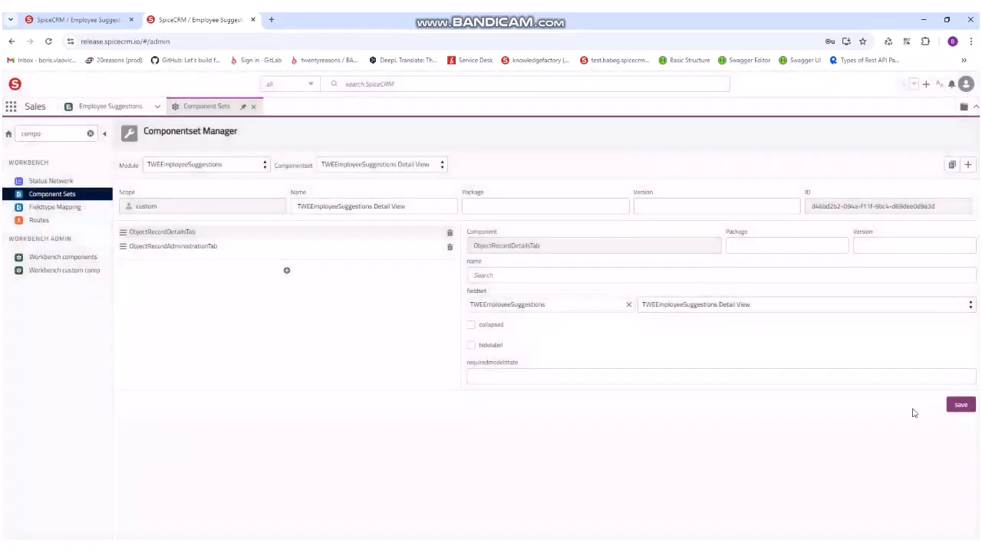
{"action": "left_click", "coordinate": [958, 406]}
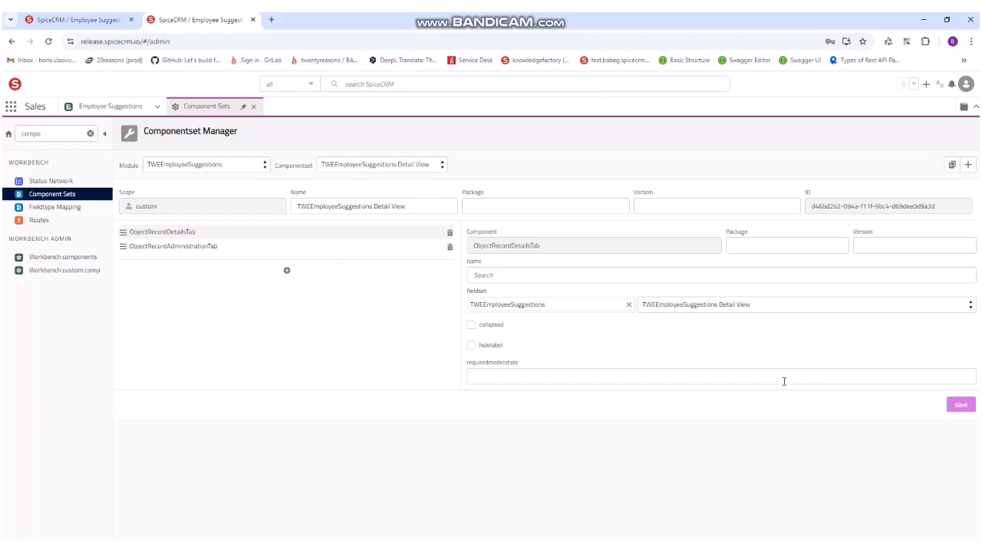
Step: Find Module Configuration by searching for "module con" and show the custom configurations of the TWEEmployeeSuggestions module
{"action": "left_click", "coordinate": [90, 134]}
{"action": "type", "text": "module con"}
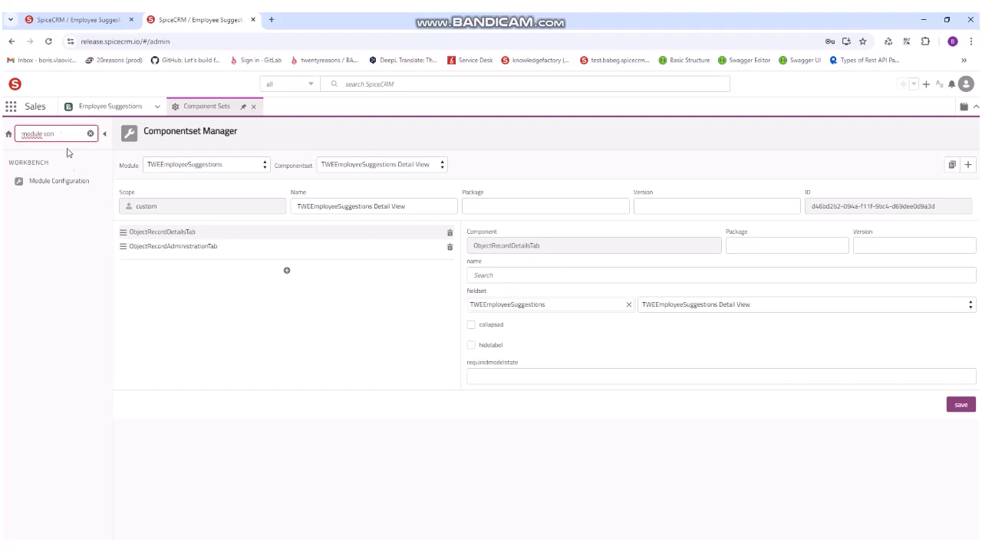
{"action": "left_click", "coordinate": [66, 182]}
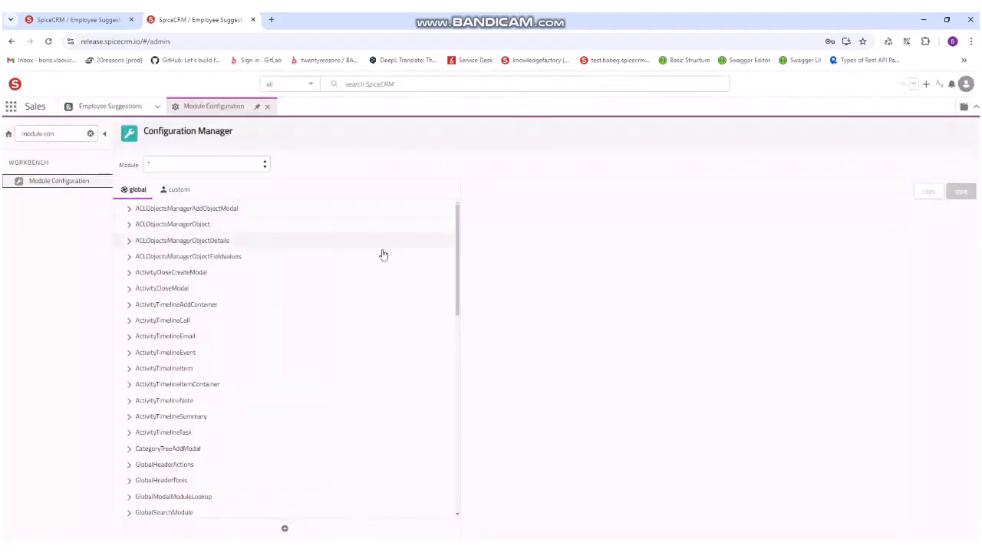
{"action": "left_click", "coordinate": [207, 167]}
{"action": "type", "text": "tions"}
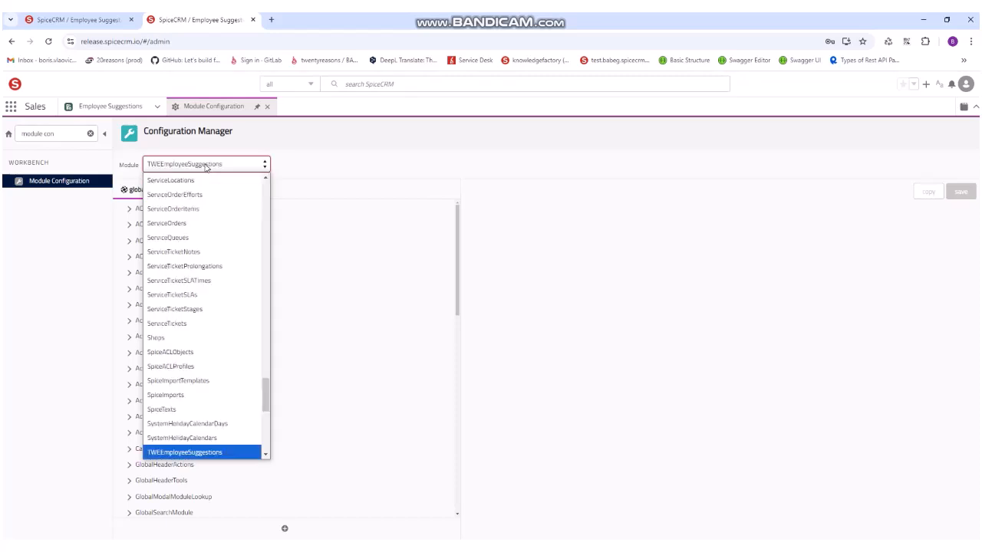
{"action": "left_click", "coordinate": [201, 453]}
{"action": "left_click", "coordinate": [176, 193]}
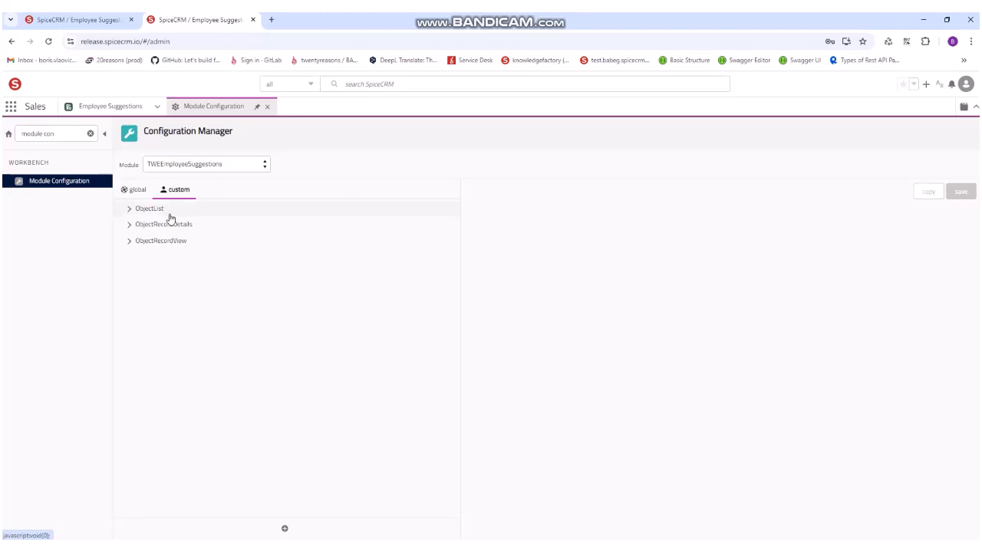
Step: Set the componentset of the custom ObjectRecordDetails configuration to "TWEEmployeeSuggestions Detail View" and save it
{"action": "left_click", "coordinate": [285, 530]}
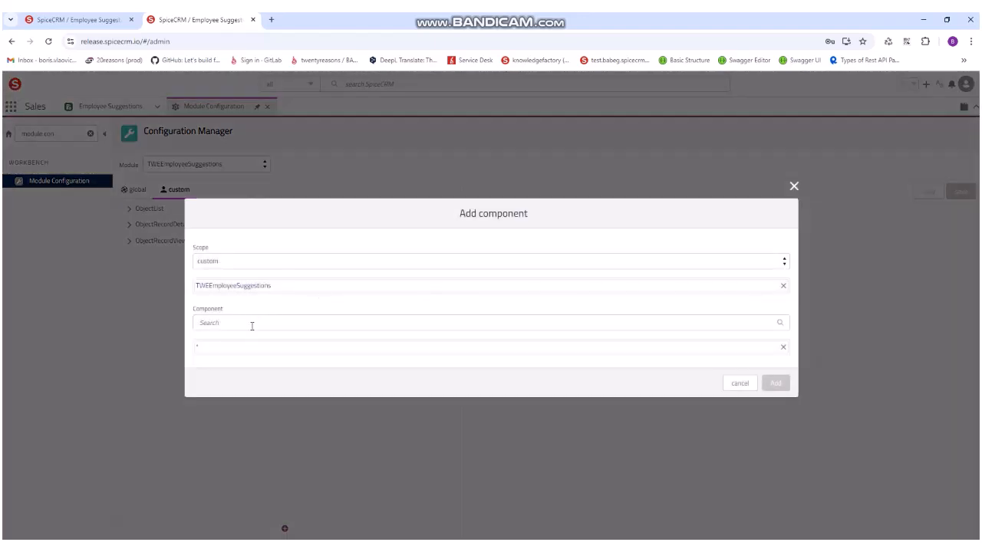
{"action": "left_click", "coordinate": [793, 185]}
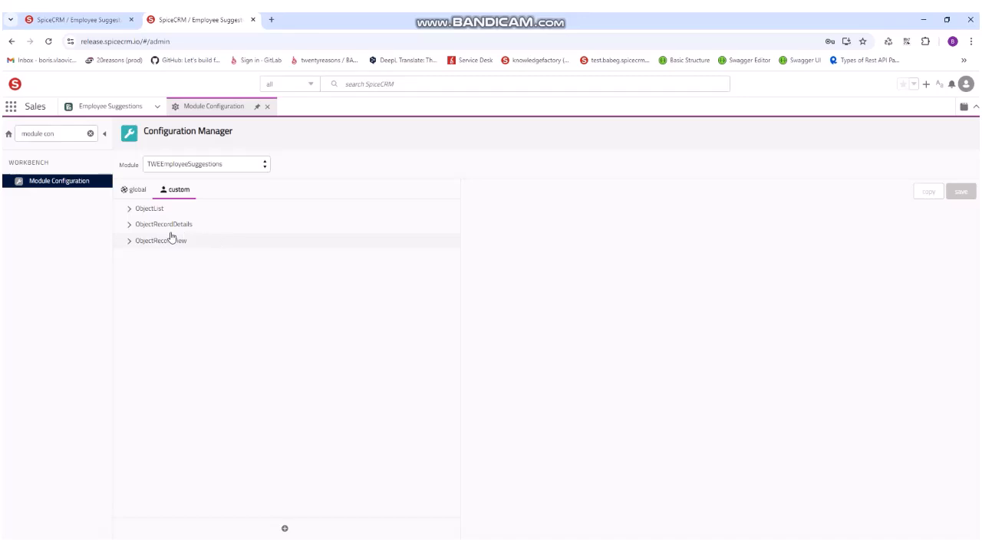
{"action": "left_click", "coordinate": [128, 226]}
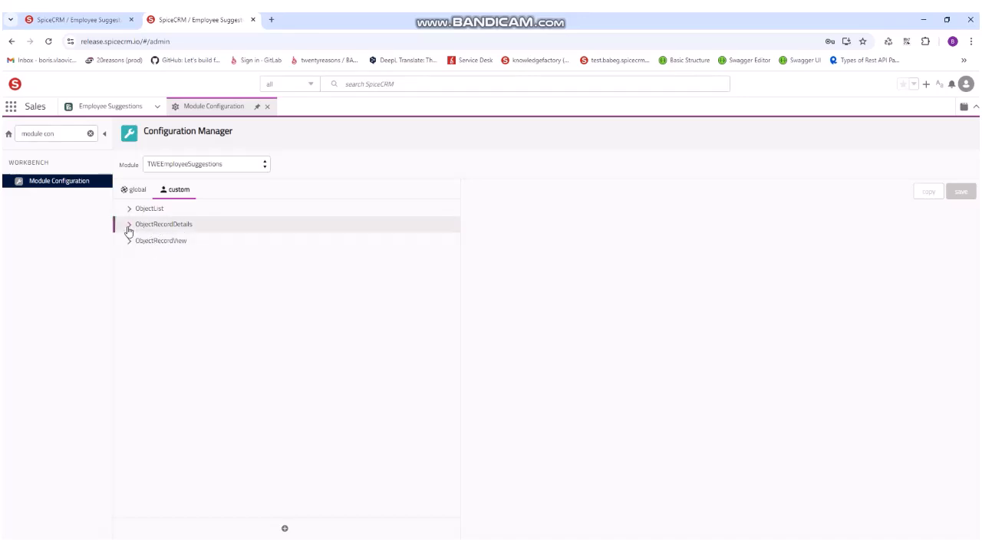
{"action": "left_click", "coordinate": [143, 240]}
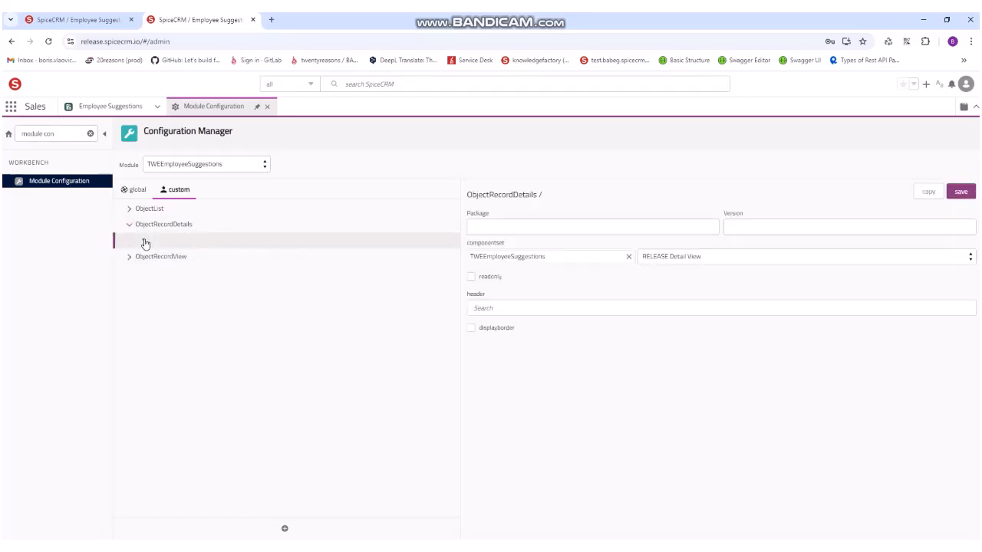
{"action": "left_click", "coordinate": [690, 261]}
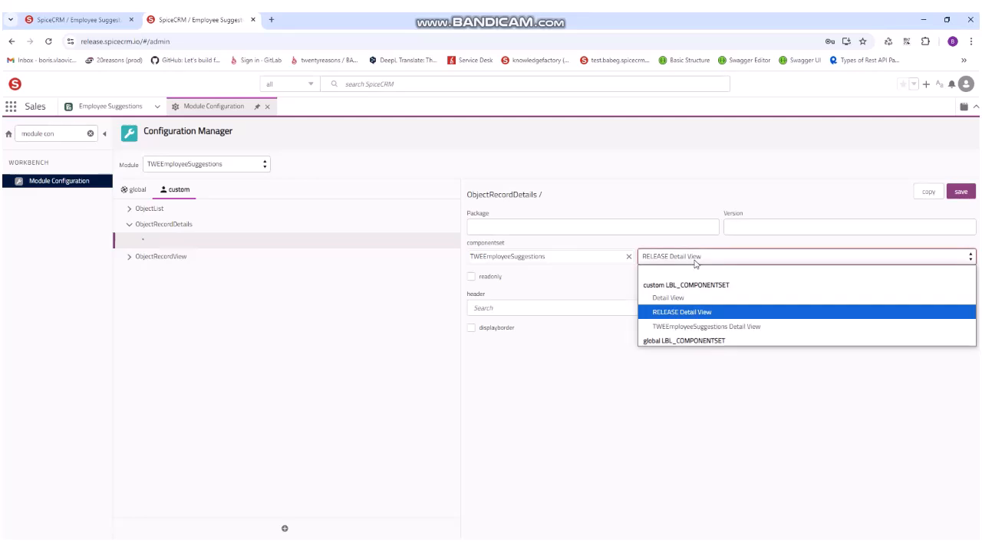
{"action": "left_click", "coordinate": [688, 329]}
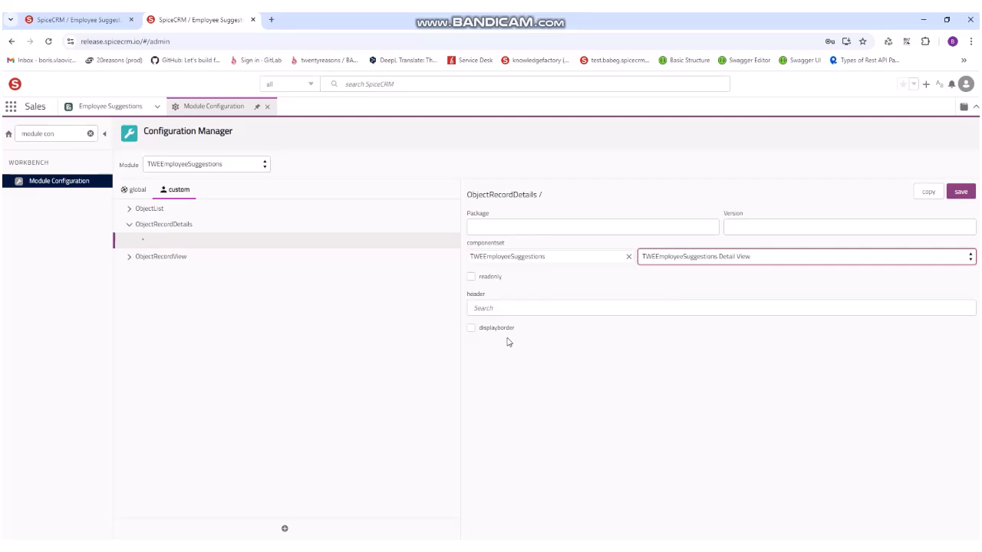
{"action": "left_click", "coordinate": [963, 193]}
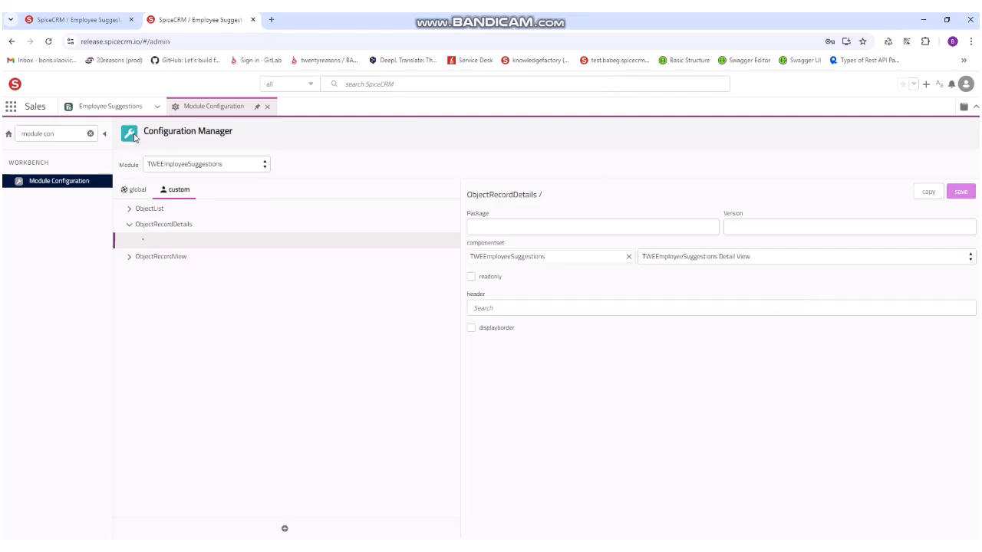
Step: Create an employee suggestion named "New" with the description "Test", and open its record from the refreshed Employee Suggestions list
{"action": "left_click", "coordinate": [31, 107]}
{"action": "left_click", "coordinate": [169, 127]}
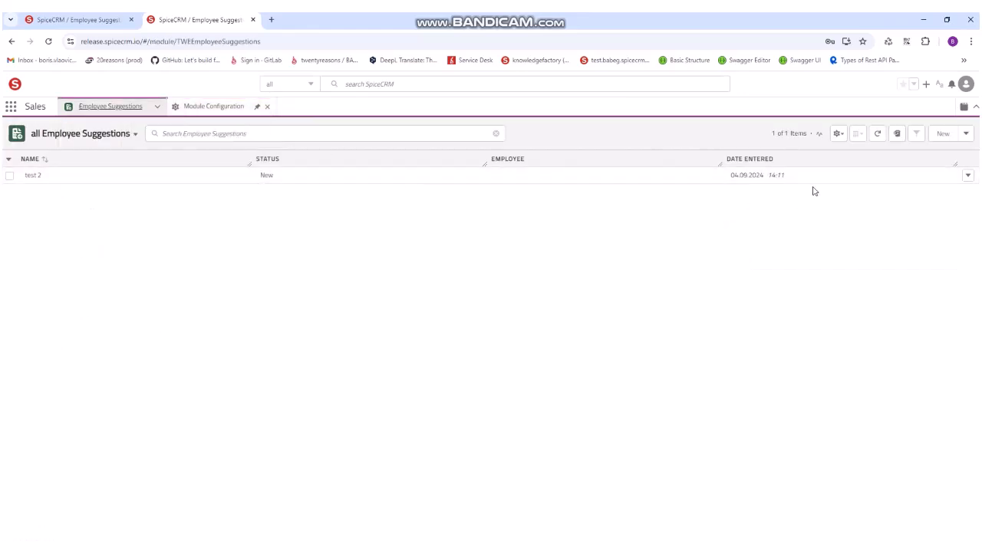
{"action": "left_click", "coordinate": [942, 135]}
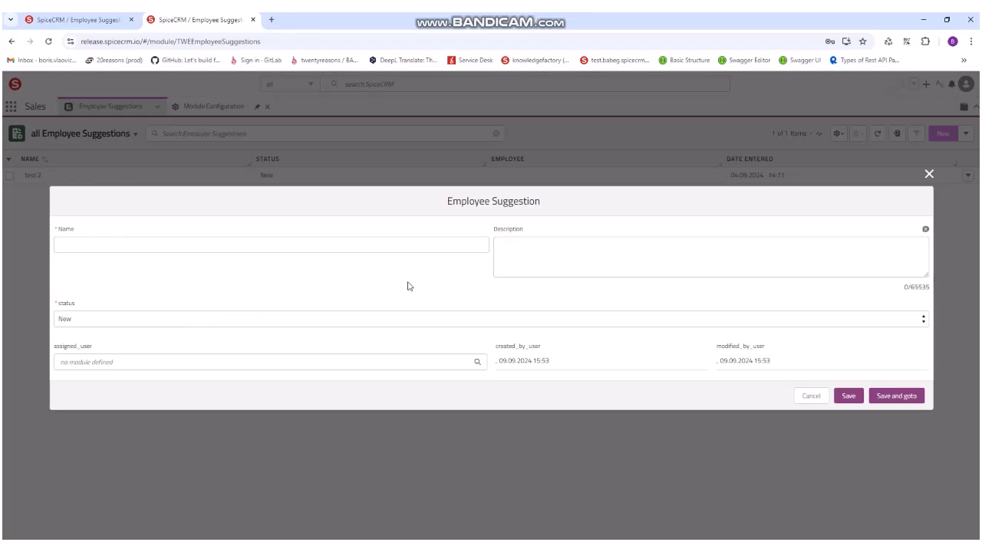
{"action": "left_click", "coordinate": [302, 245]}
{"action": "type", "text": "New"}
{"action": "left_click", "coordinate": [625, 252]}
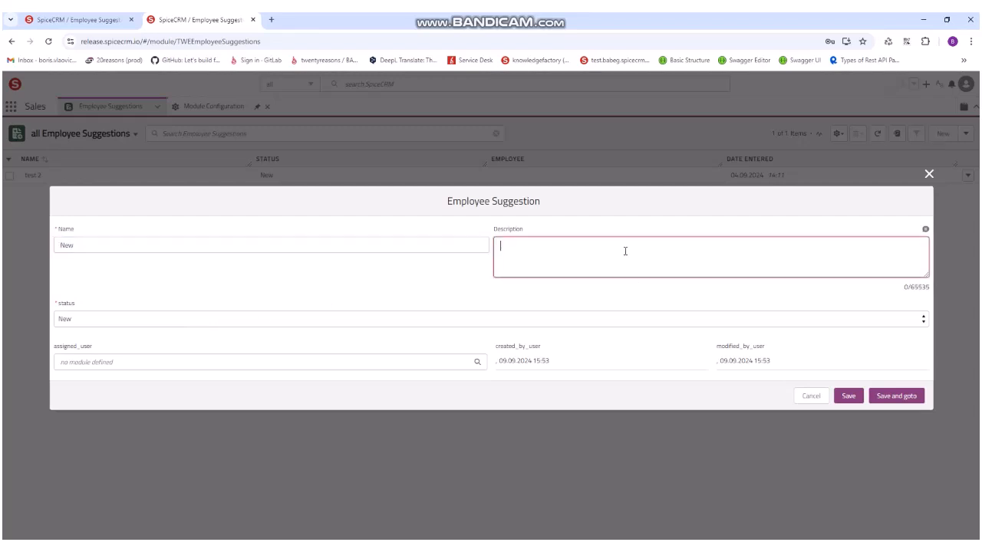
{"action": "type", "text": "Test"}
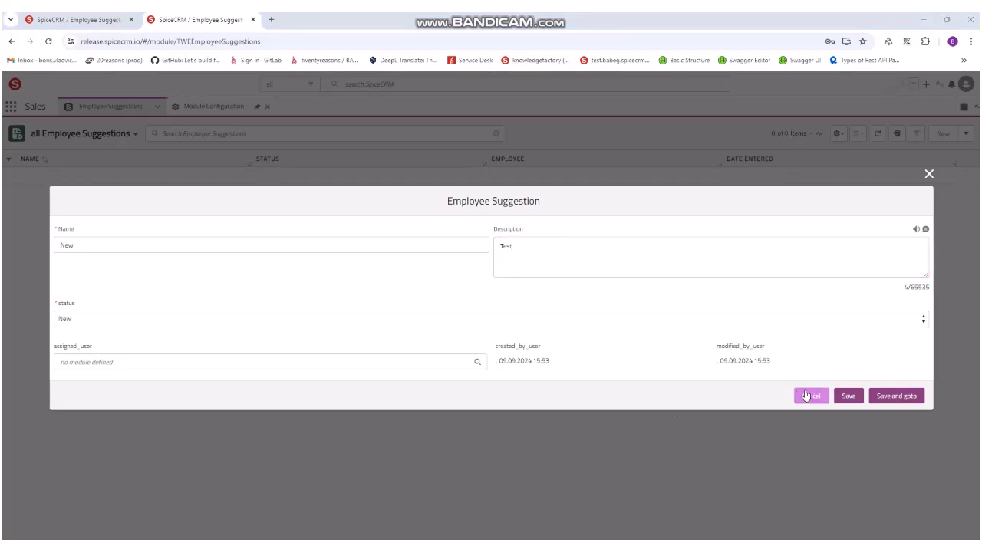
{"action": "left_click", "coordinate": [846, 397]}
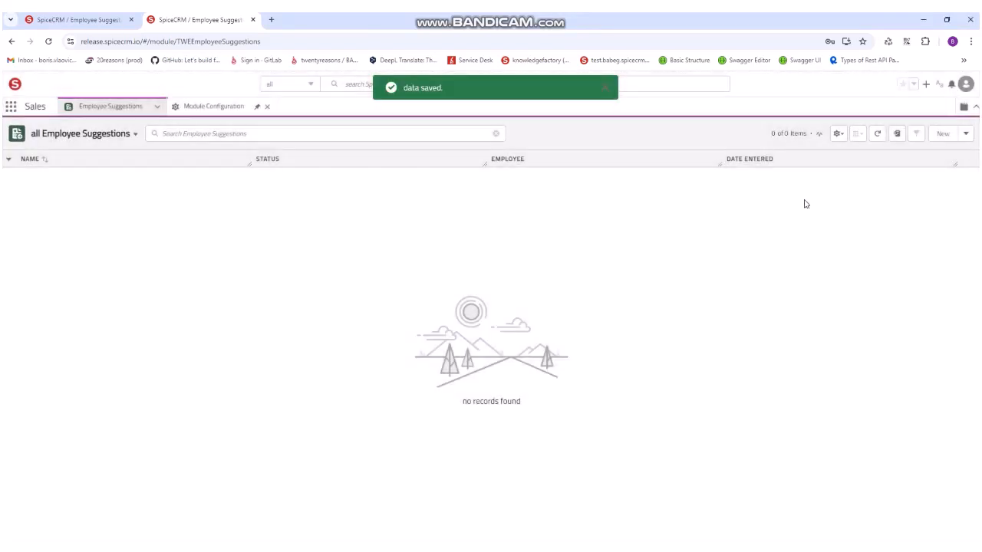
{"action": "left_click", "coordinate": [876, 136]}
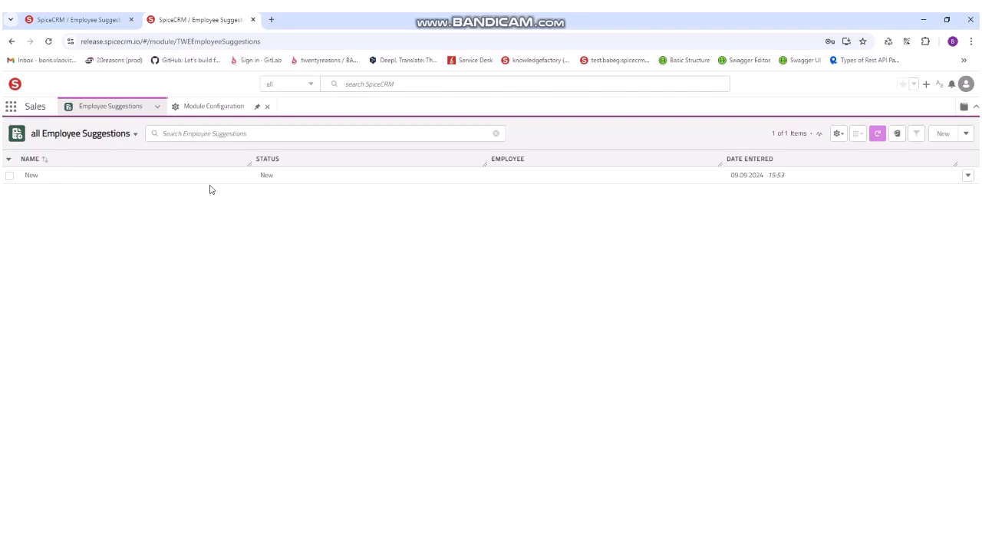
{"action": "left_click", "coordinate": [31, 175]}
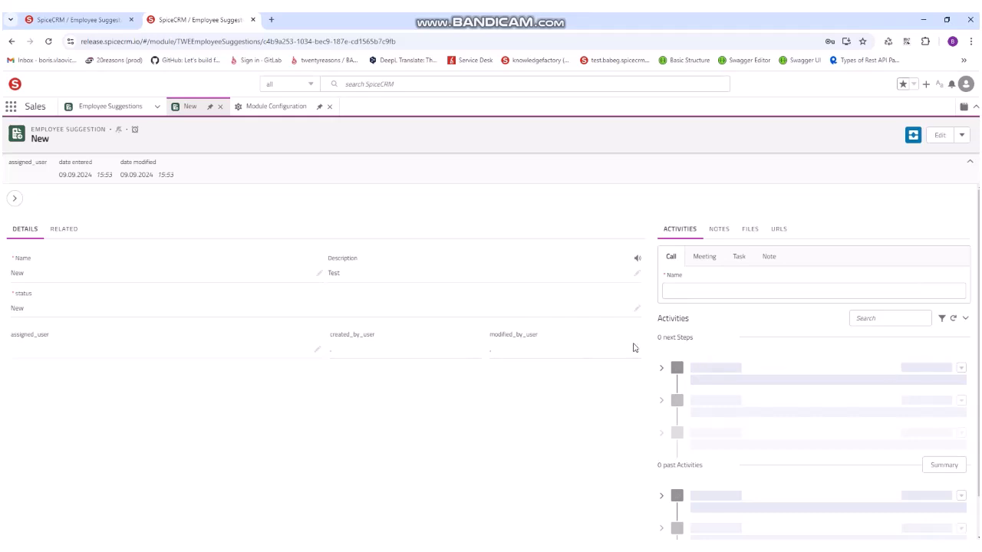
Step: Examine the header and main settings of the custom ObjectRecordView configuration and compare them with the "New" suggestion's record page
{"action": "left_click", "coordinate": [277, 110]}
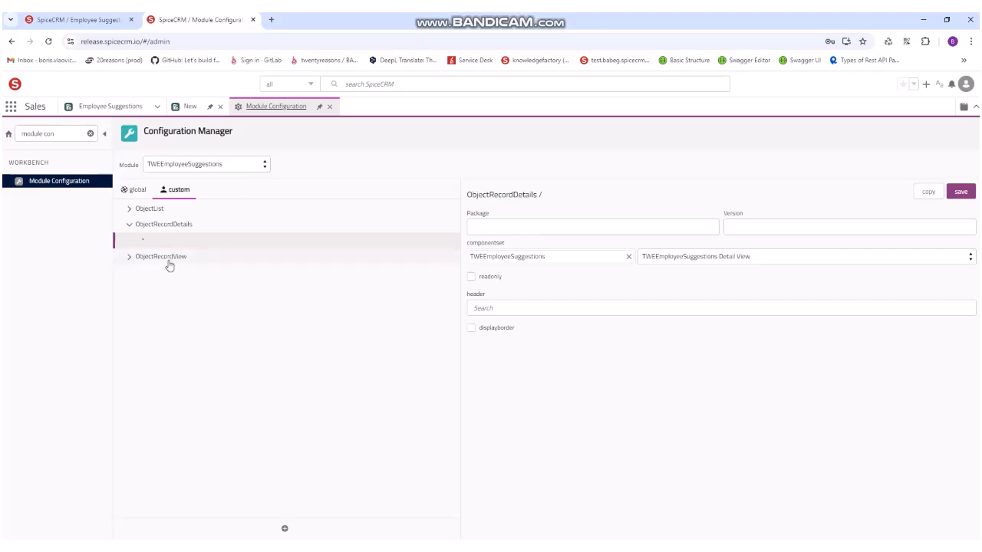
{"action": "left_click", "coordinate": [287, 529]}
{"action": "left_click", "coordinate": [793, 186]}
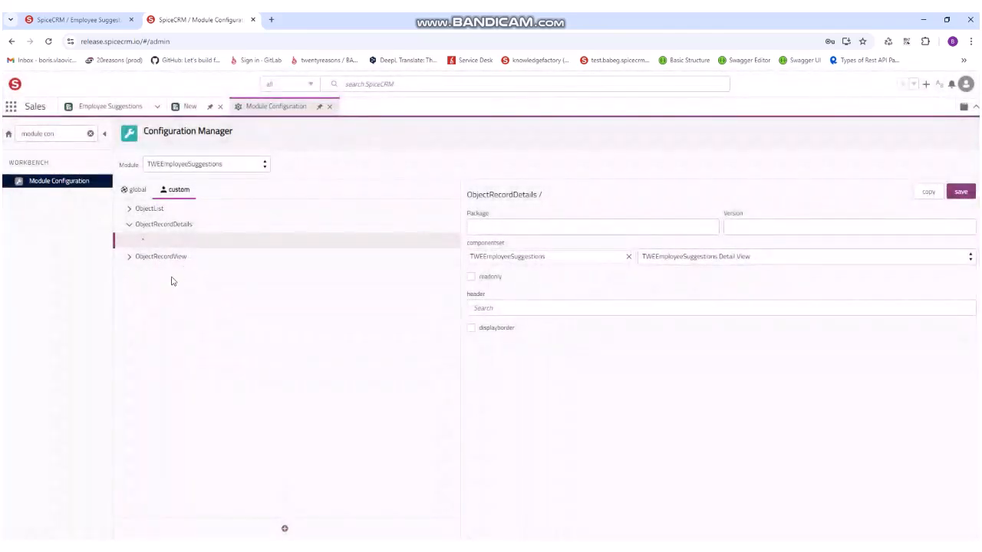
{"action": "left_click", "coordinate": [125, 259]}
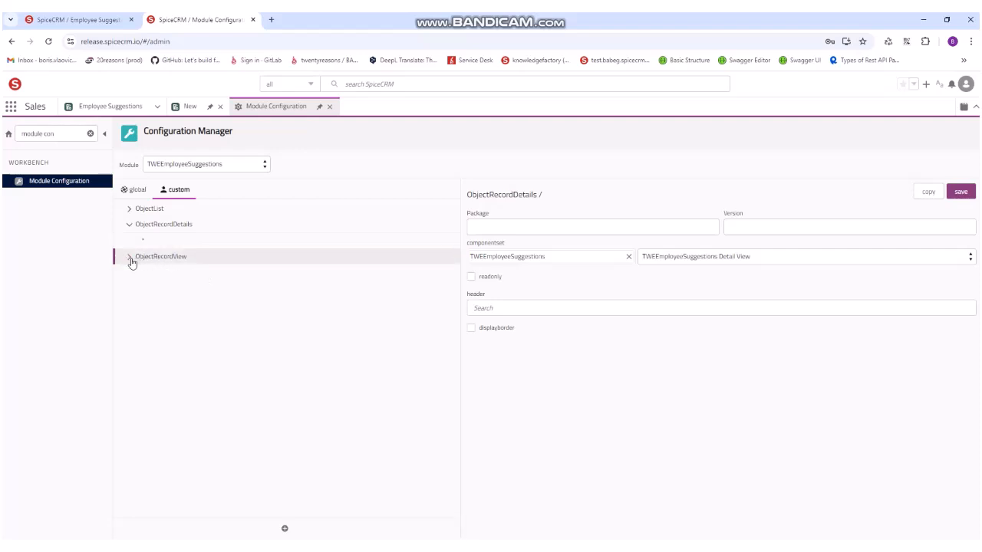
{"action": "left_click", "coordinate": [151, 274]}
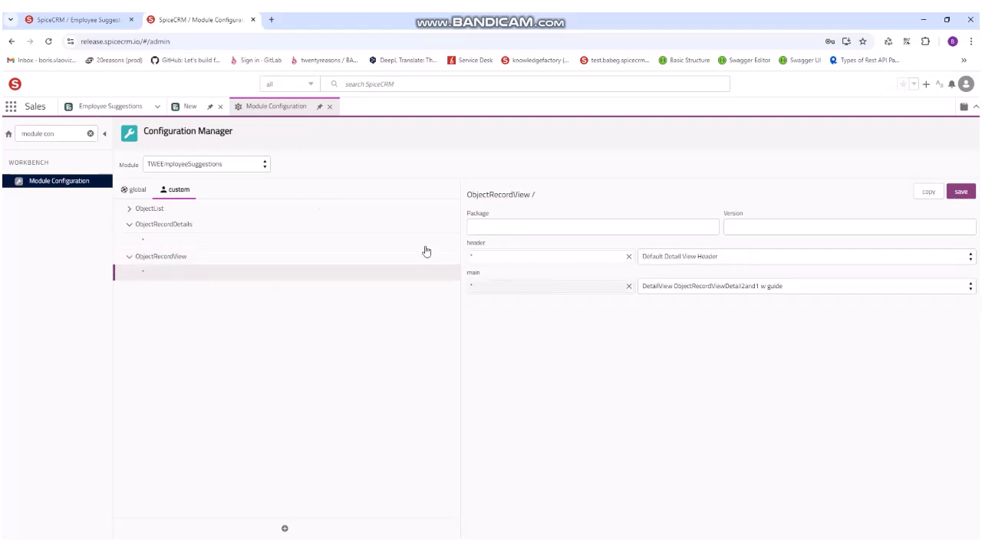
{"action": "left_click", "coordinate": [185, 108]}
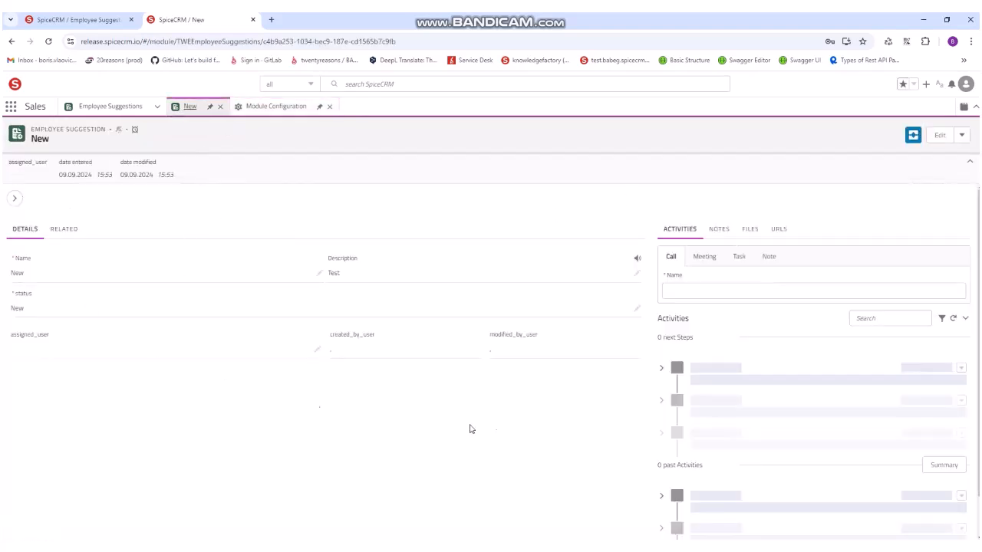
{"action": "left_click", "coordinate": [239, 112]}
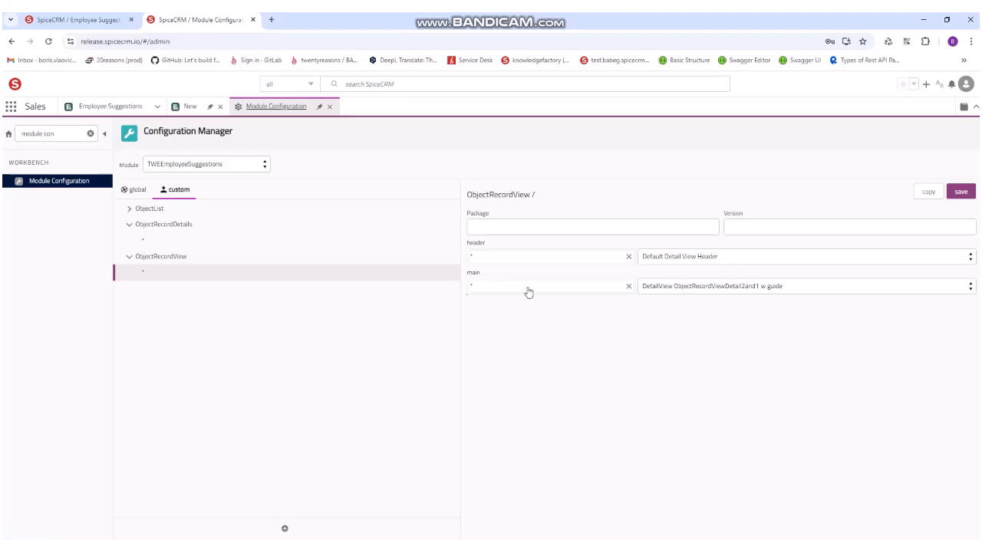
{"action": "left_click", "coordinate": [726, 262]}
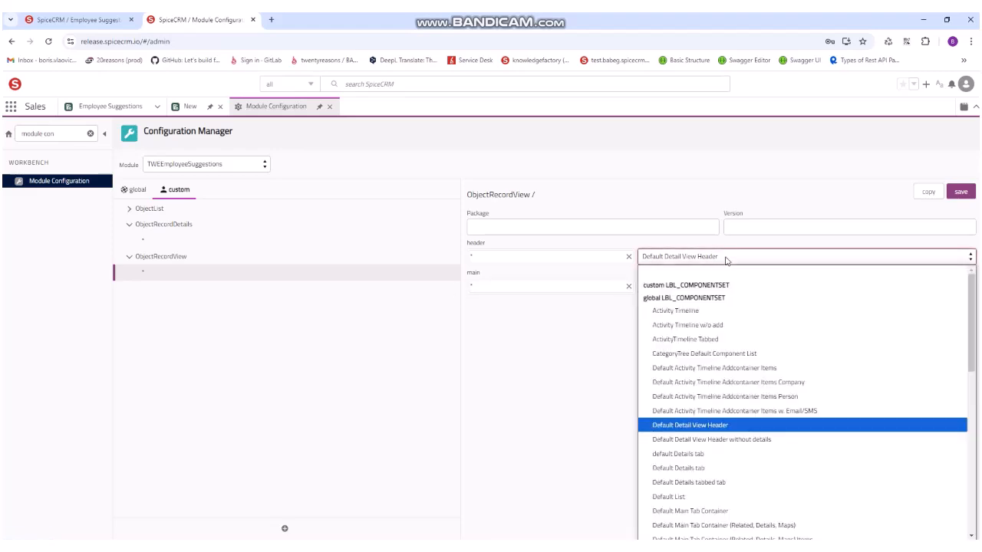
{"action": "left_click", "coordinate": [727, 261]}
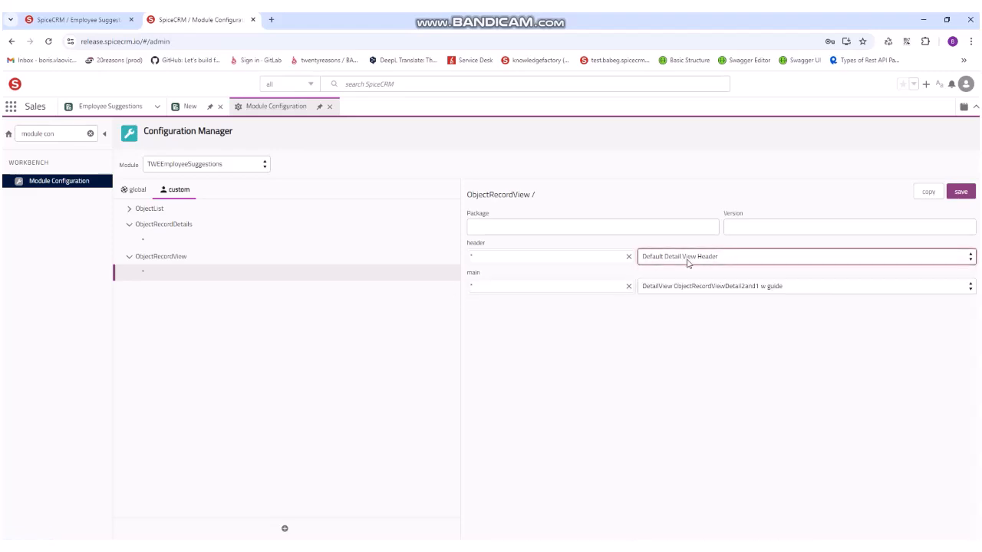